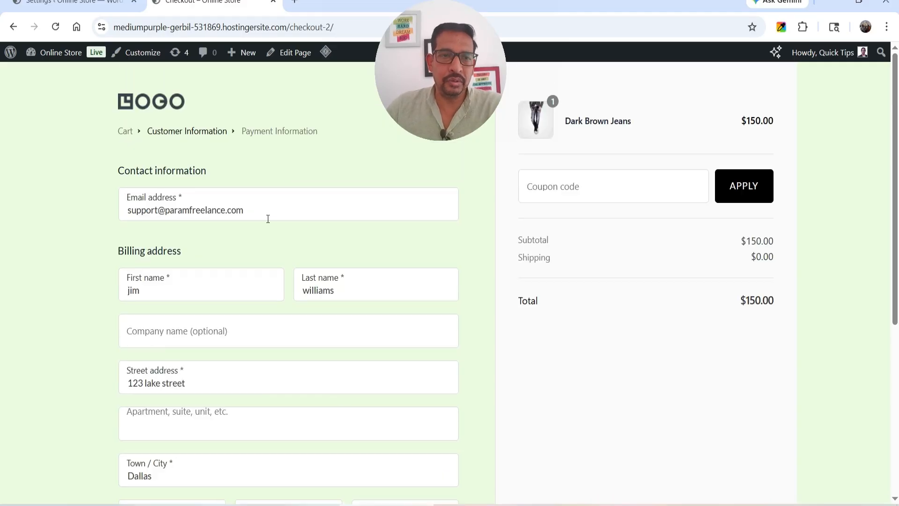
Examine the checkout's customer information form, including its different shipping address option, and proceed to payment.
{"action": "scroll", "coordinate": [274, 232], "scroll_direction": "down", "scroll_amount": 3}
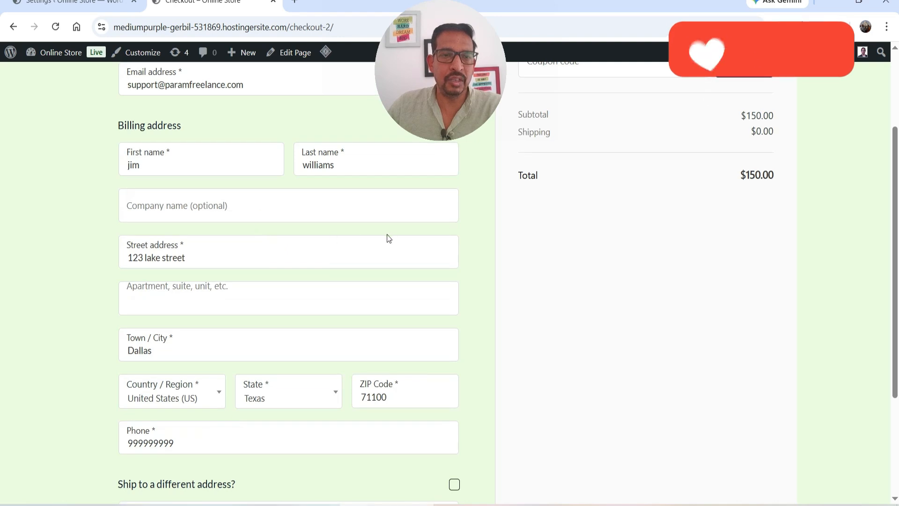
{"action": "scroll", "coordinate": [287, 242], "scroll_direction": "down", "scroll_amount": 3}
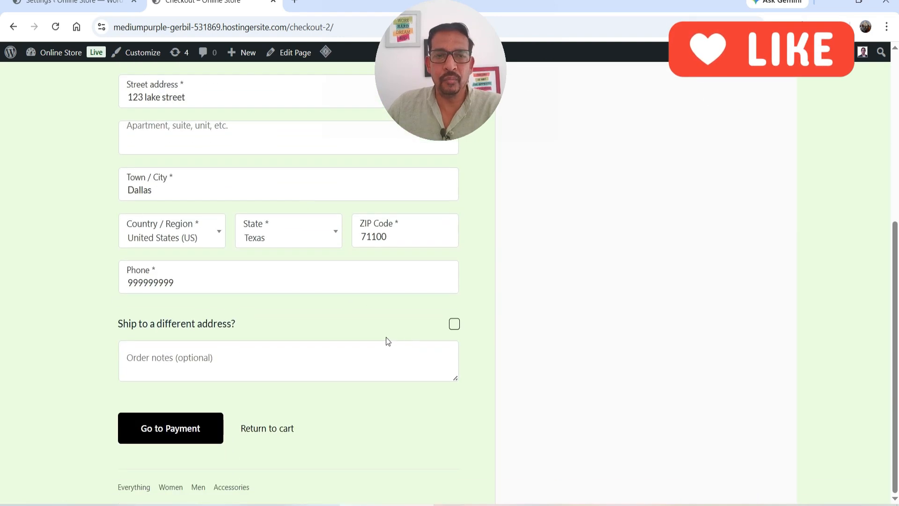
{"action": "left_click", "coordinate": [454, 324]}
{"action": "scroll", "coordinate": [246, 263], "scroll_direction": "down", "scroll_amount": 1}
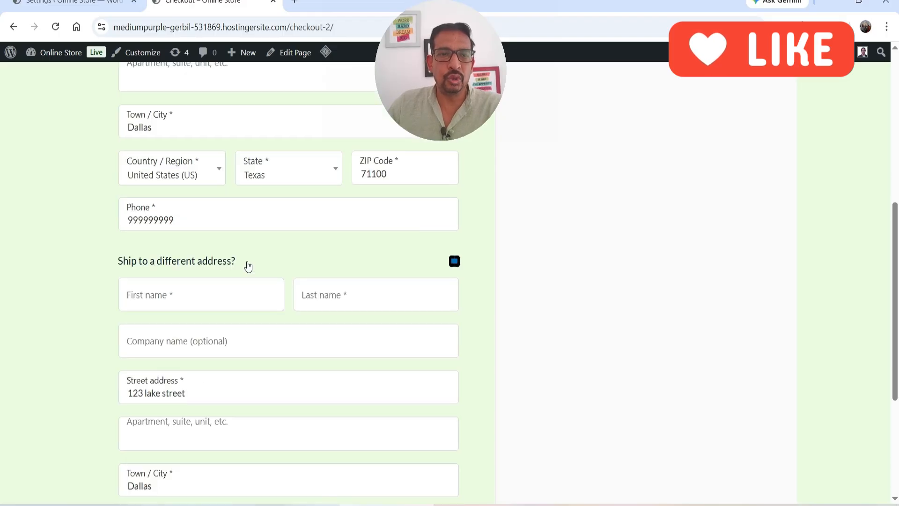
{"action": "left_click", "coordinate": [454, 261]}
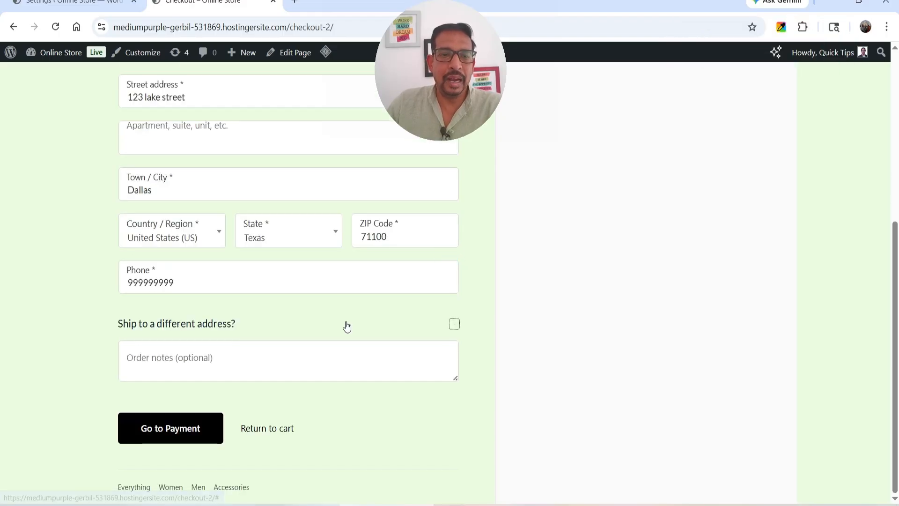
{"action": "left_click", "coordinate": [170, 442]}
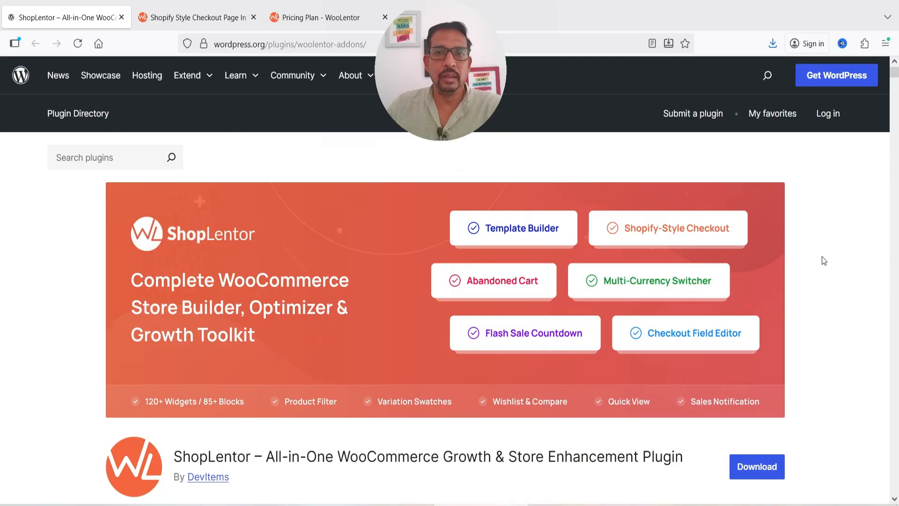
Look over the ShopLentor plugin page and the tutorial videos on abandoned carts, advanced coupons, multi-currency switching and variation swatches.
{"action": "scroll", "coordinate": [822, 256], "scroll_direction": "down", "scroll_amount": 2}
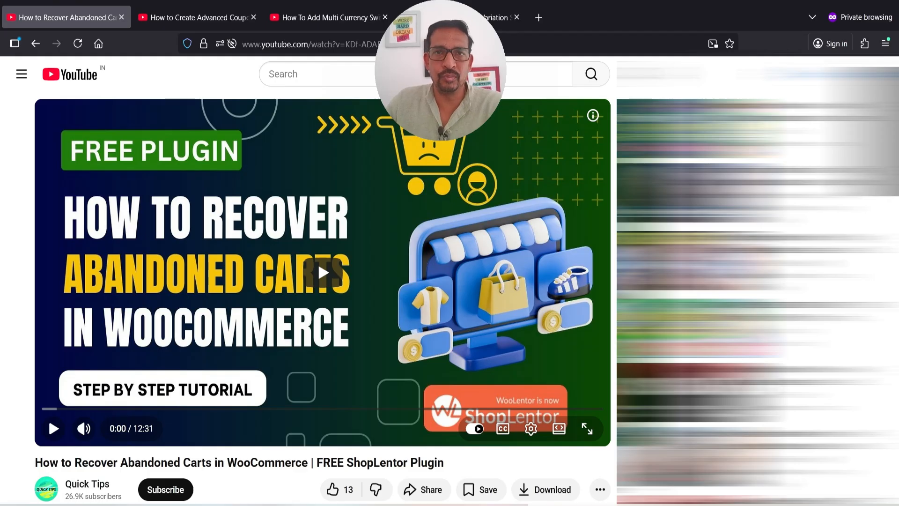
{"action": "left_click", "coordinate": [182, 22]}
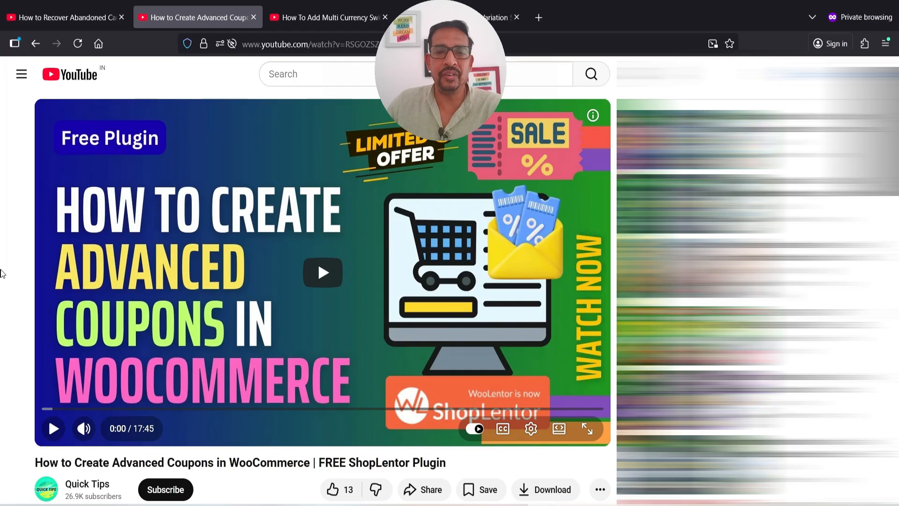
{"action": "left_click", "coordinate": [315, 19]}
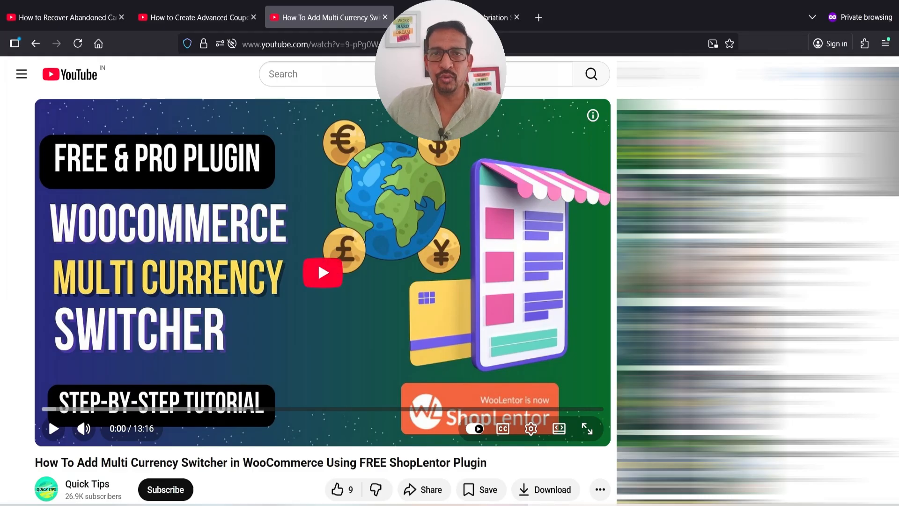
{"action": "left_click", "coordinate": [492, 20]}
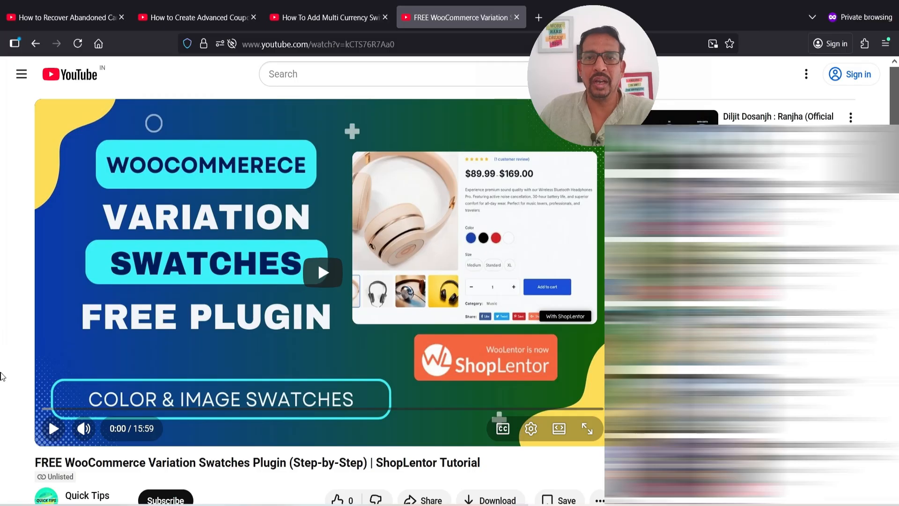
{"action": "mouse_move", "coordinate": [481, 504]}
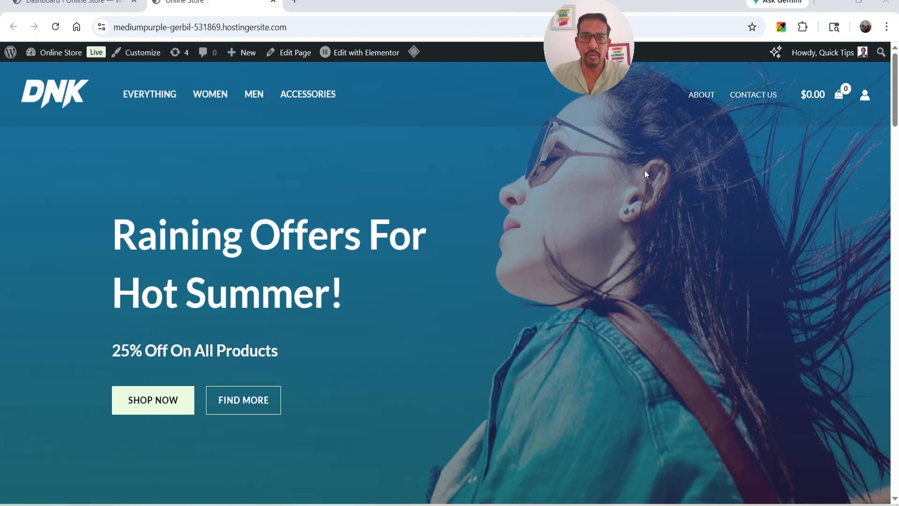
In the store's WordPress admin, search the installable plugins for shoplentor.
{"action": "left_click", "coordinate": [66, 5]}
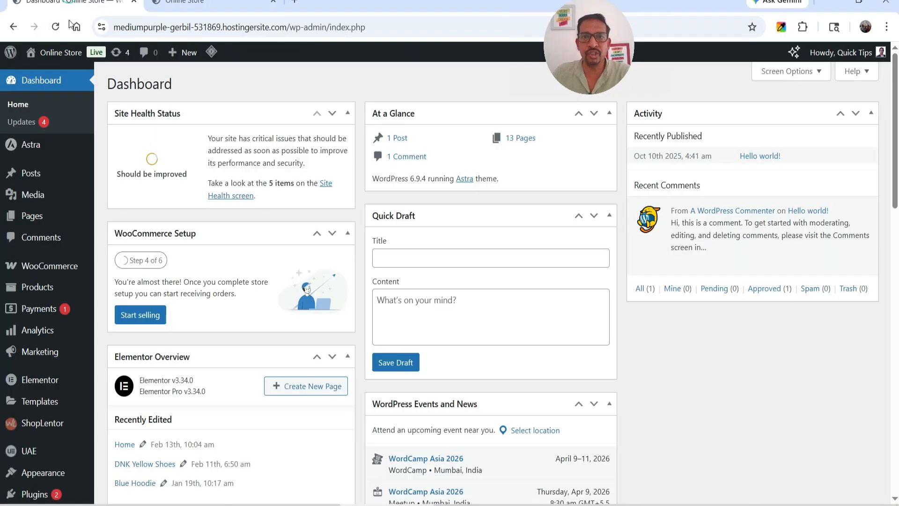
{"action": "scroll", "coordinate": [14, 318], "scroll_direction": "down", "scroll_amount": 4}
{"action": "mouse_move", "coordinate": [35, 372]}
{"action": "left_click", "coordinate": [139, 393]}
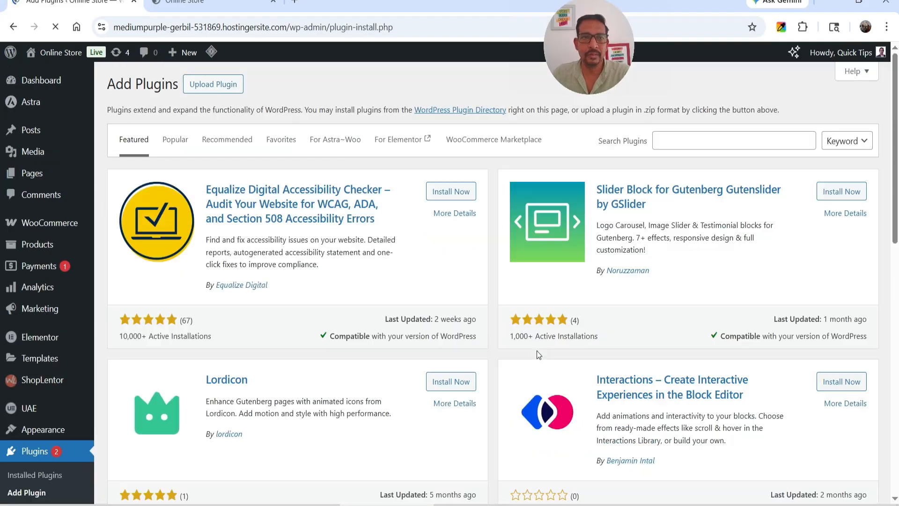
{"action": "left_click", "coordinate": [701, 136]}
{"action": "type", "text": "shop"}
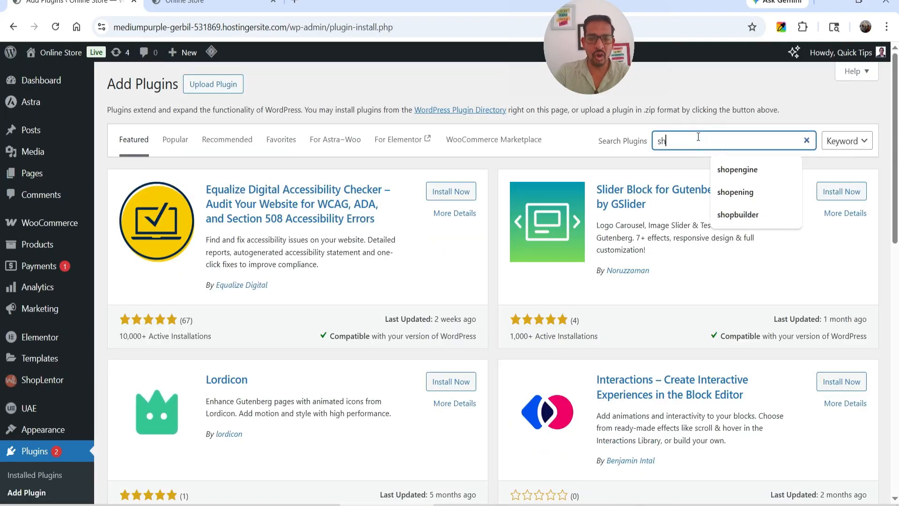
{"action": "type", "text": "lentor"}
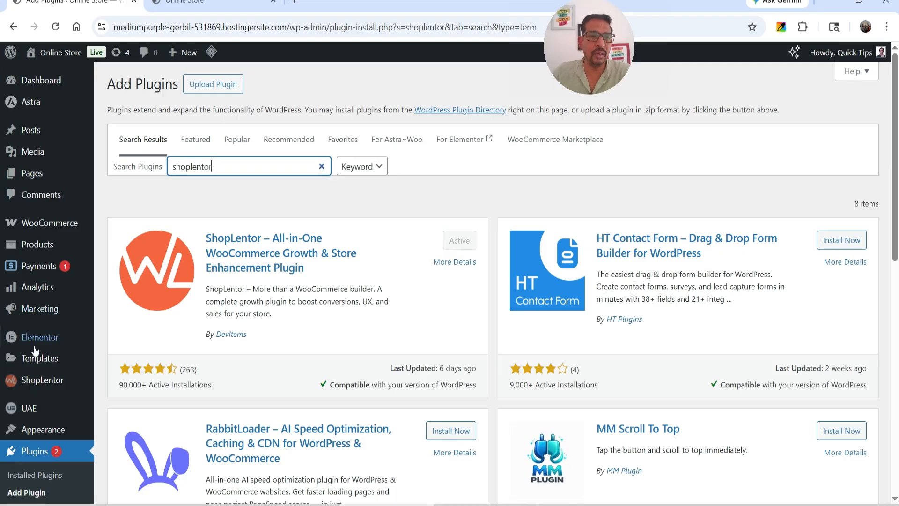
Open ShopLentor's module settings and look through the whole list of available modules.
{"action": "mouse_move", "coordinate": [38, 382]}
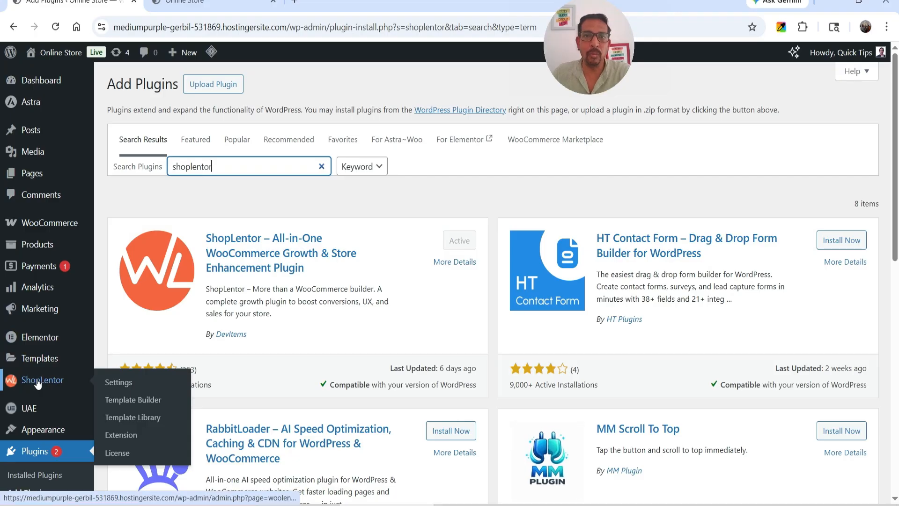
{"action": "left_click", "coordinate": [37, 381]}
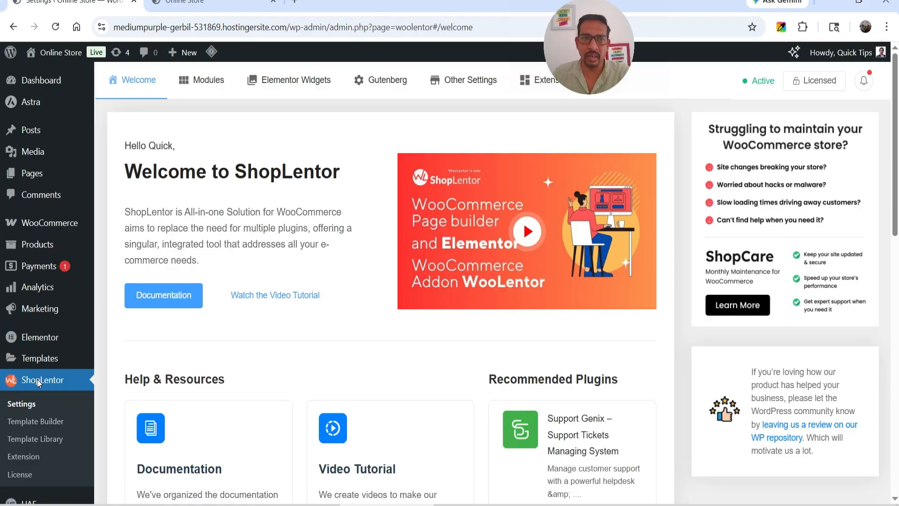
{"action": "left_click", "coordinate": [218, 89]}
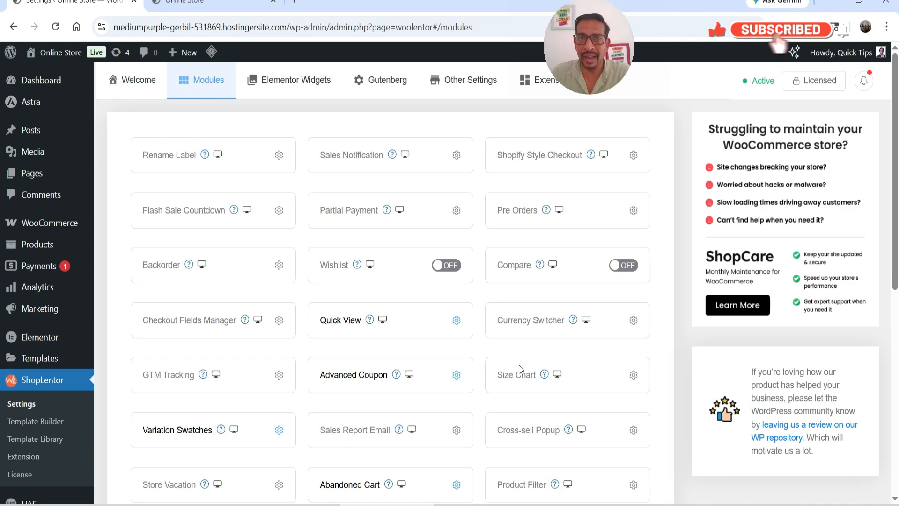
{"action": "scroll", "coordinate": [532, 357], "scroll_direction": "down", "scroll_amount": 1}
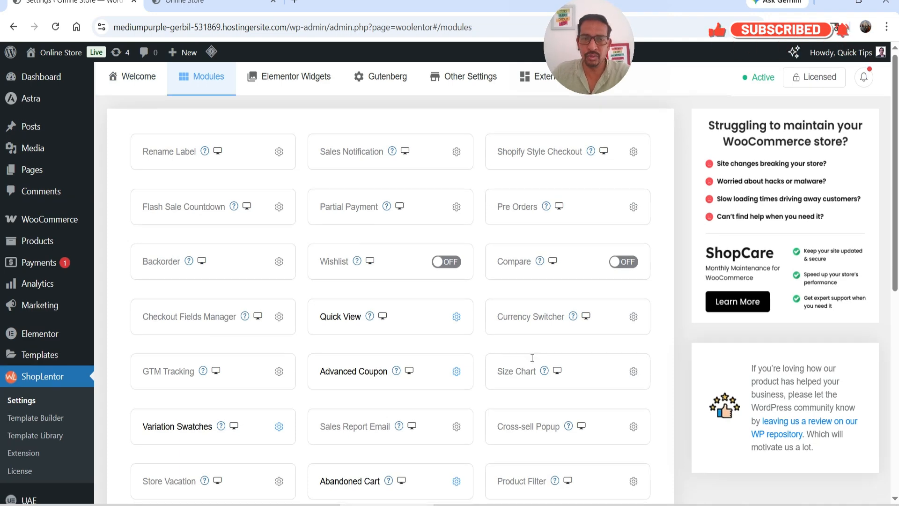
{"action": "scroll", "coordinate": [532, 358], "scroll_direction": "down", "scroll_amount": 3}
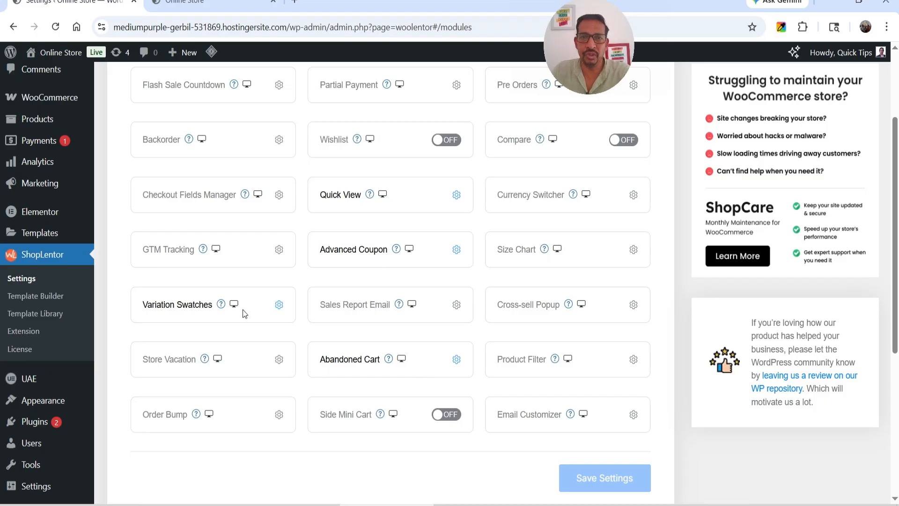
{"action": "scroll", "coordinate": [574, 313], "scroll_direction": "up", "scroll_amount": 1}
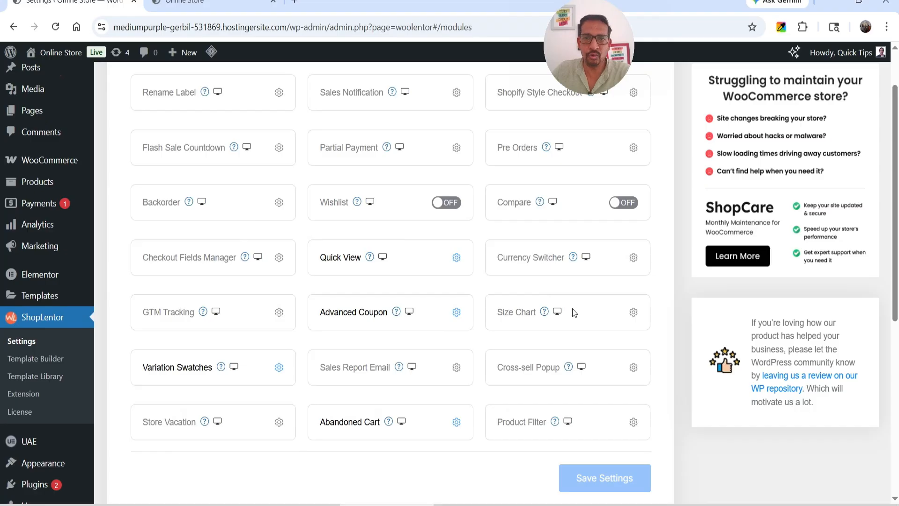
{"action": "scroll", "coordinate": [572, 316], "scroll_direction": "up", "scroll_amount": 2}
{"action": "scroll", "coordinate": [530, 262], "scroll_direction": "down", "scroll_amount": 5}
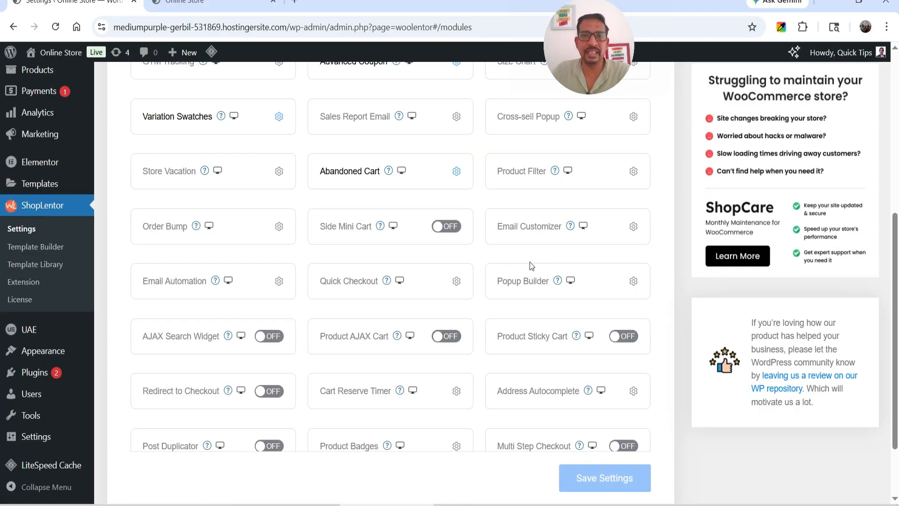
{"action": "scroll", "coordinate": [524, 244], "scroll_direction": "down", "scroll_amount": 2}
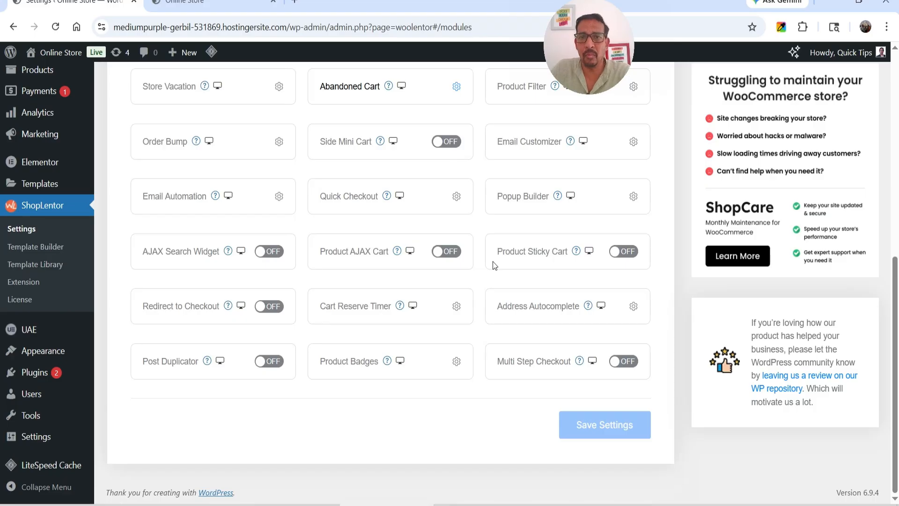
{"action": "scroll", "coordinate": [493, 262], "scroll_direction": "up", "scroll_amount": 6}
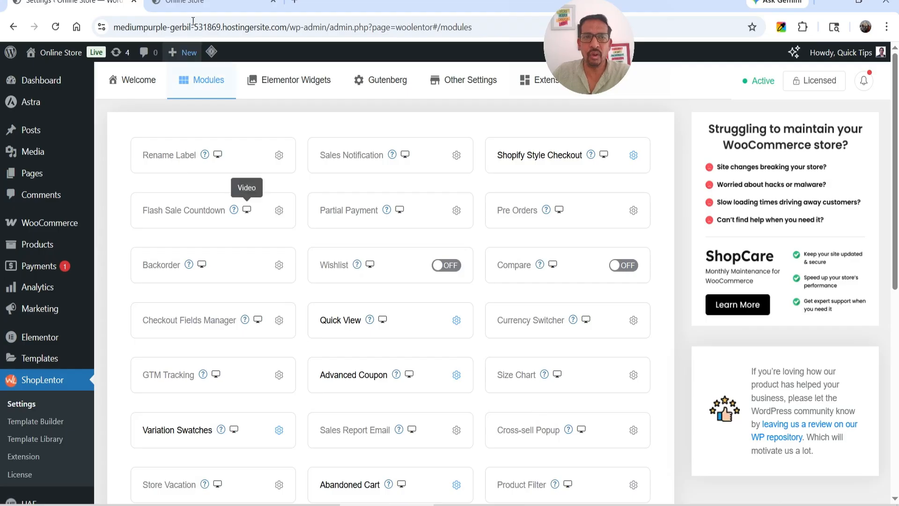
Add the Dark Brown Jeans to the cart from the online store's home page.
{"action": "left_click", "coordinate": [202, 6]}
{"action": "scroll", "coordinate": [432, 241], "scroll_direction": "down", "scroll_amount": 15}
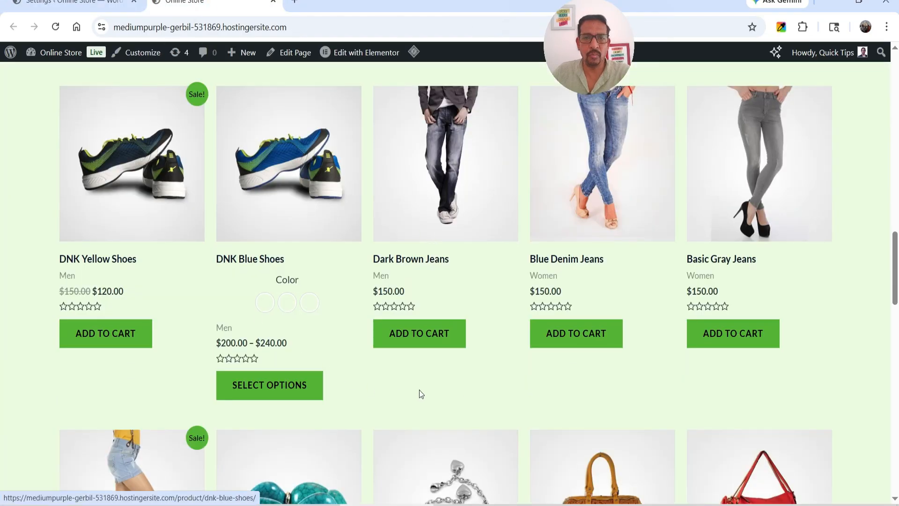
{"action": "left_click", "coordinate": [407, 335]}
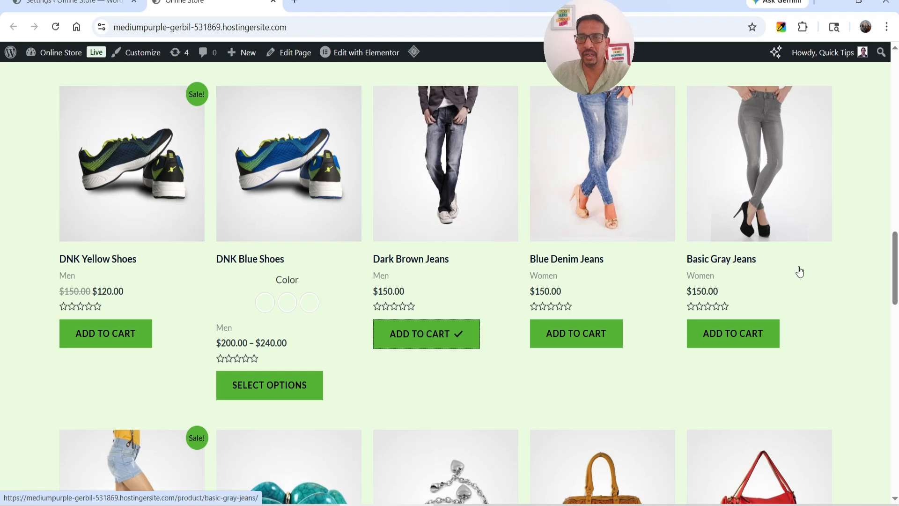
Open the shopping cart and proceed to the checkout page.
{"action": "scroll", "coordinate": [799, 271], "scroll_direction": "up", "scroll_amount": 15}
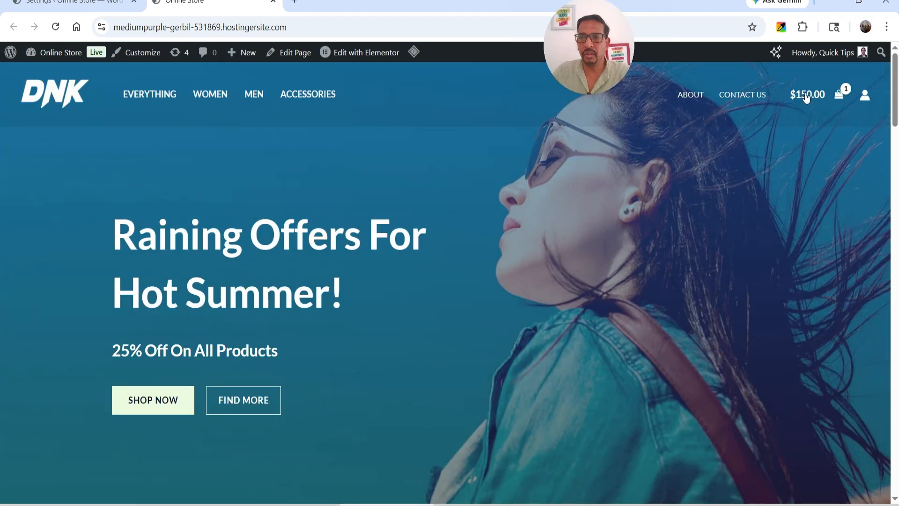
{"action": "left_click", "coordinate": [806, 97]}
{"action": "left_click", "coordinate": [737, 439]}
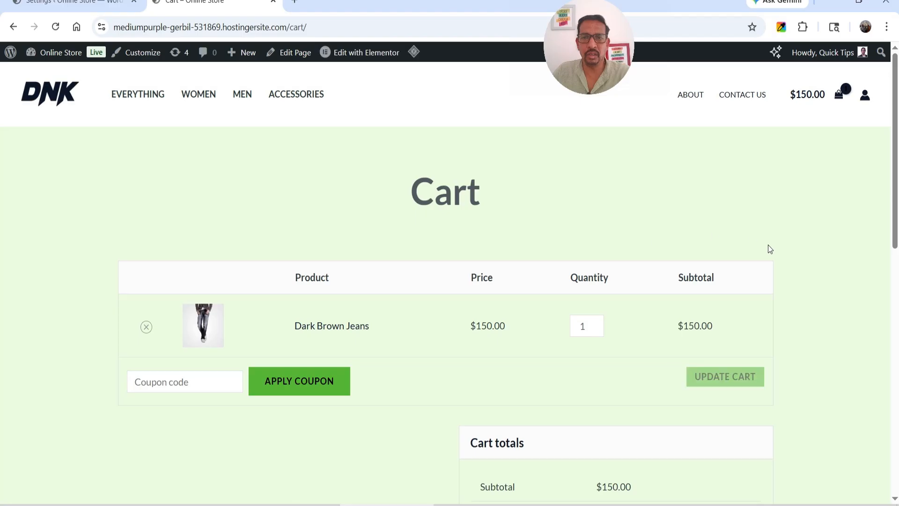
{"action": "scroll", "coordinate": [769, 248], "scroll_direction": "down", "scroll_amount": 2}
{"action": "scroll", "coordinate": [768, 252], "scroll_direction": "down", "scroll_amount": 5}
{"action": "left_click", "coordinate": [609, 297]}
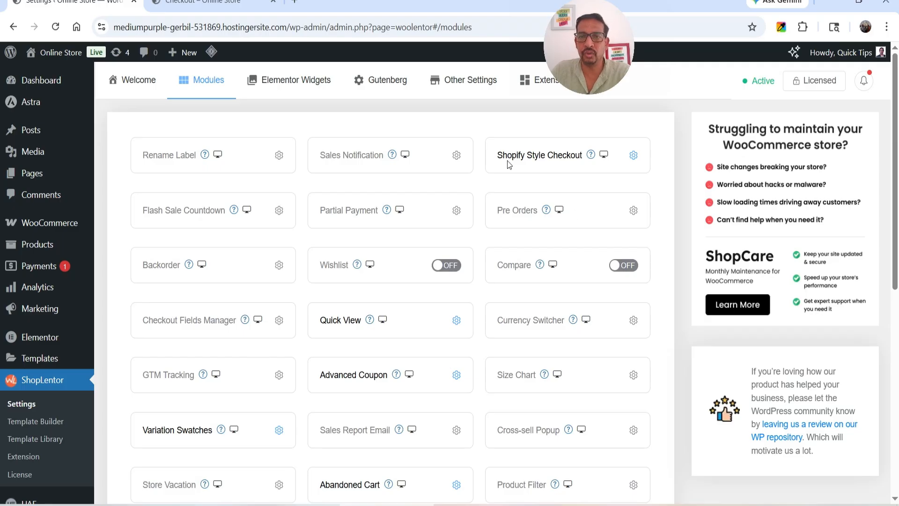
Enable ShopLentor's Shopify Style Checkout module and set its logo to client-logo-3-2.png from the media library.
{"action": "left_click", "coordinate": [633, 156]}
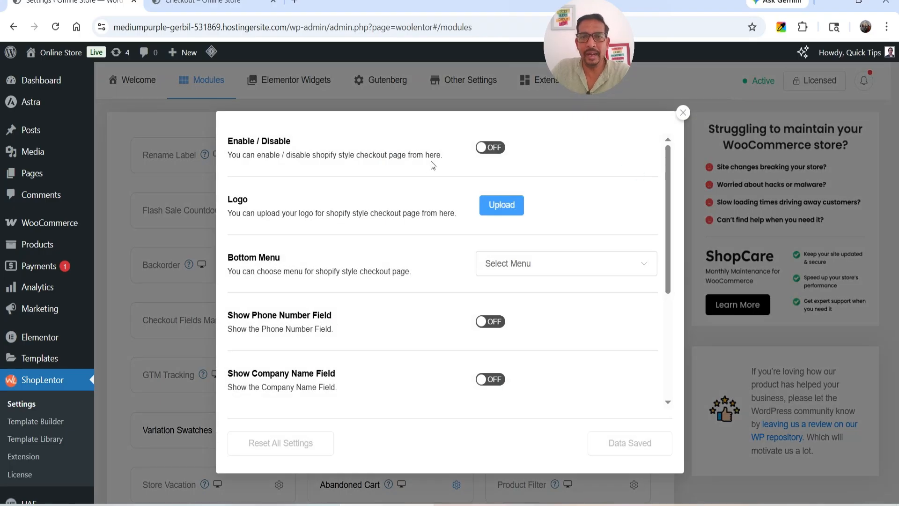
{"action": "left_click", "coordinate": [490, 148]}
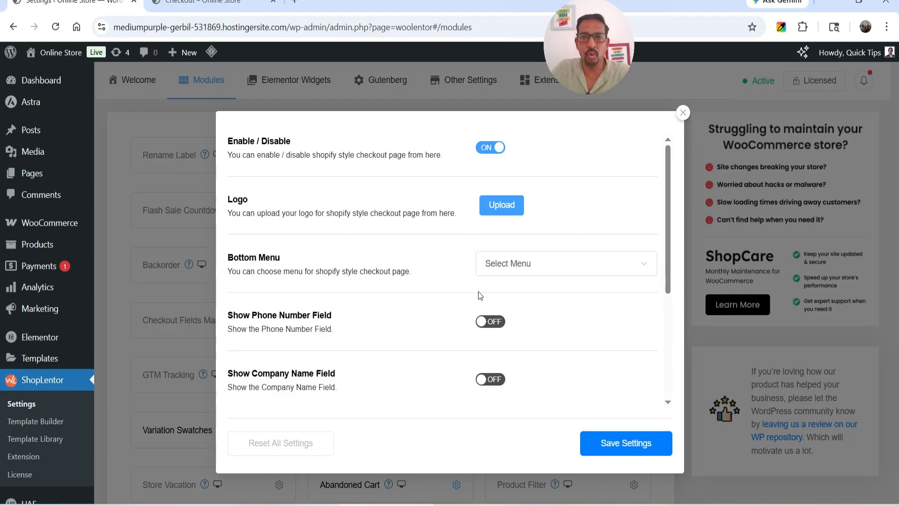
{"action": "left_click", "coordinate": [501, 205]}
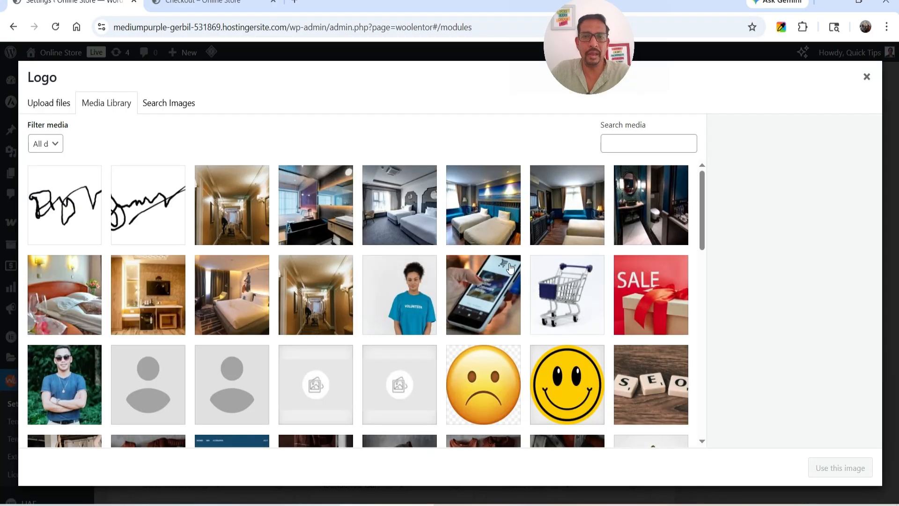
{"action": "scroll", "coordinate": [483, 267], "scroll_direction": "down", "scroll_amount": 10}
{"action": "scroll", "coordinate": [450, 284], "scroll_direction": "down", "scroll_amount": 4}
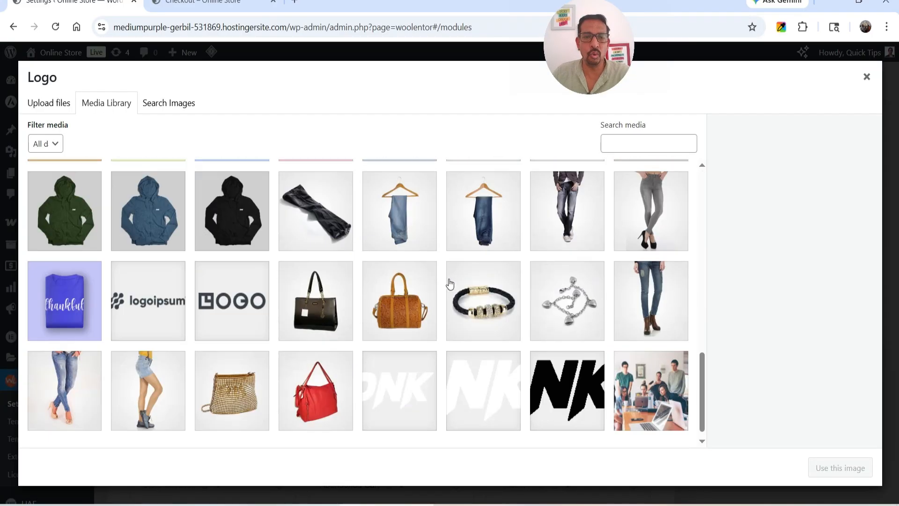
{"action": "left_click", "coordinate": [225, 257]}
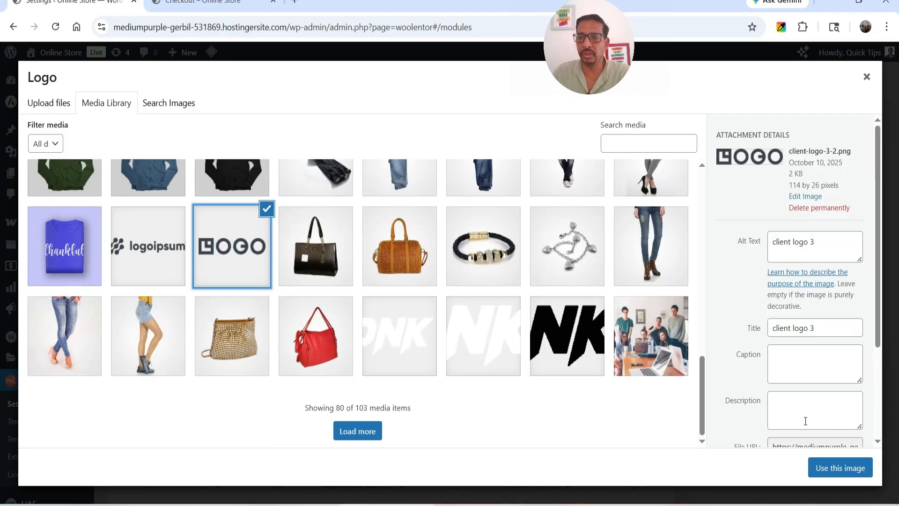
{"action": "left_click", "coordinate": [821, 469]}
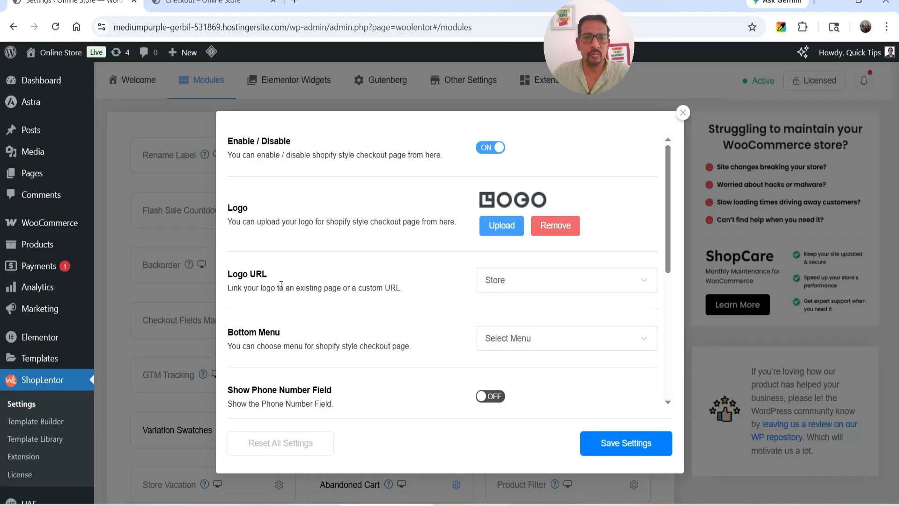
Keep Store as the Logo URL, set the Bottom Menu to Main Menu, and save the Shopify Style Checkout settings.
{"action": "left_click", "coordinate": [528, 290]}
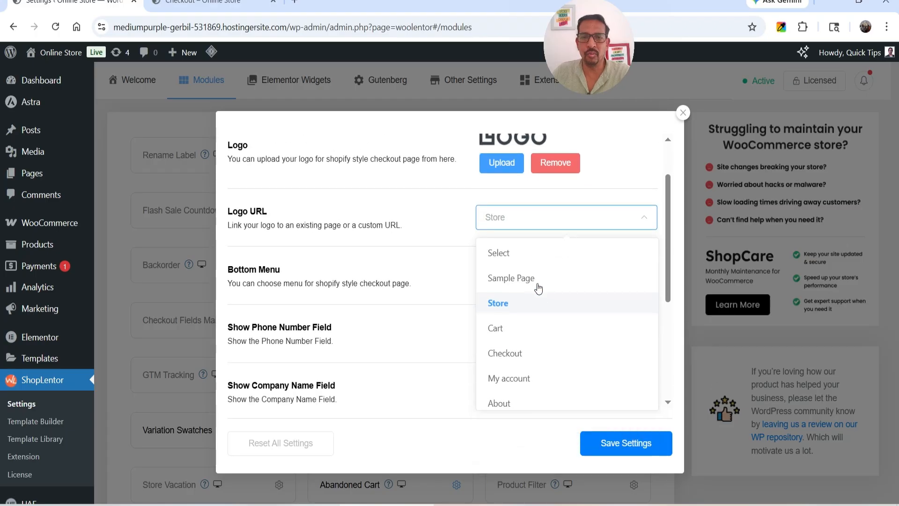
{"action": "left_click", "coordinate": [518, 305]}
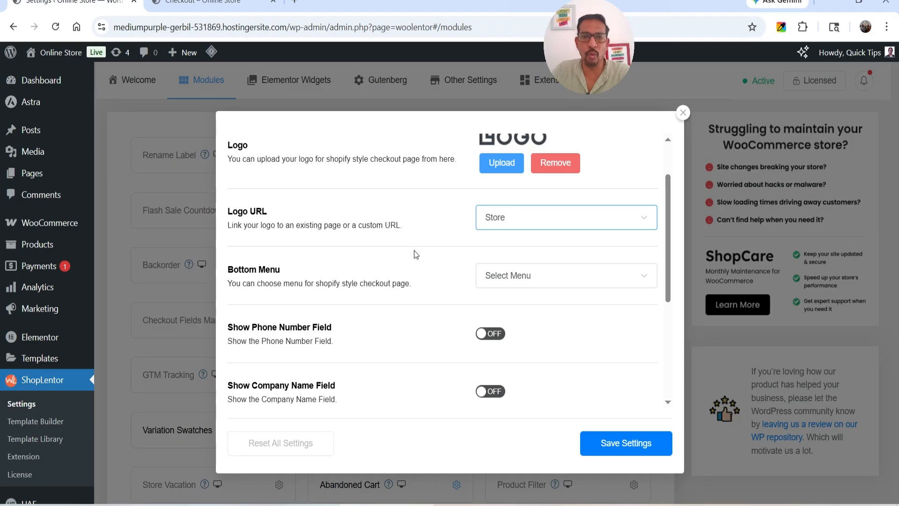
{"action": "scroll", "coordinate": [278, 221], "scroll_direction": "down", "scroll_amount": 1}
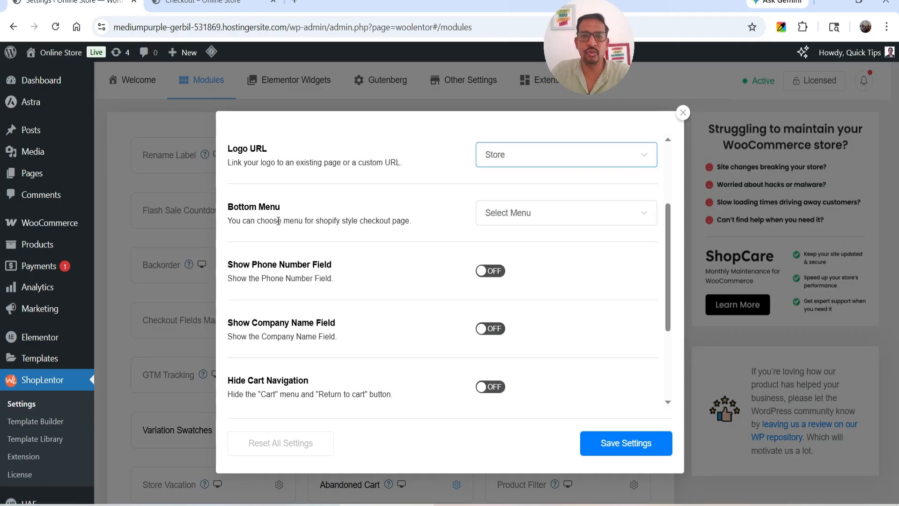
{"action": "left_click", "coordinate": [532, 213]}
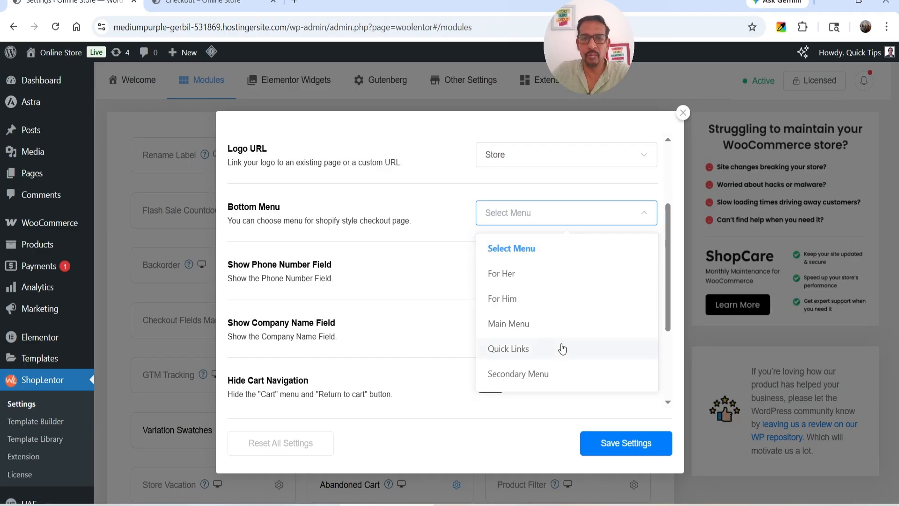
{"action": "left_click", "coordinate": [532, 328]}
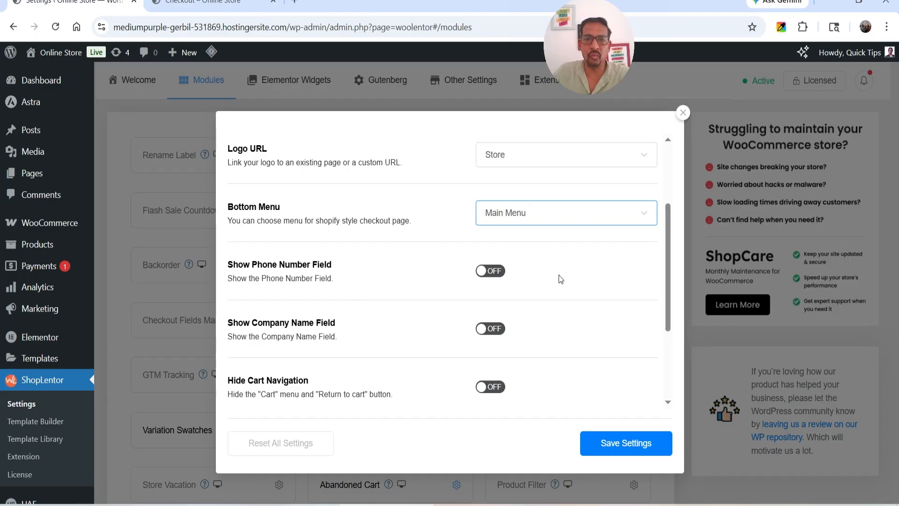
{"action": "scroll", "coordinate": [490, 275], "scroll_direction": "down", "scroll_amount": 3}
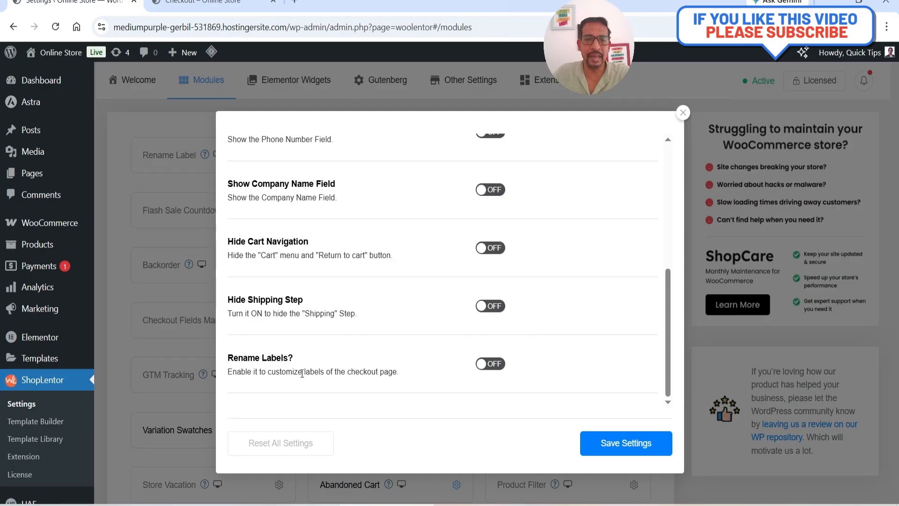
{"action": "scroll", "coordinate": [441, 225], "scroll_direction": "up", "scroll_amount": 3}
{"action": "scroll", "coordinate": [440, 281], "scroll_direction": "down", "scroll_amount": 3}
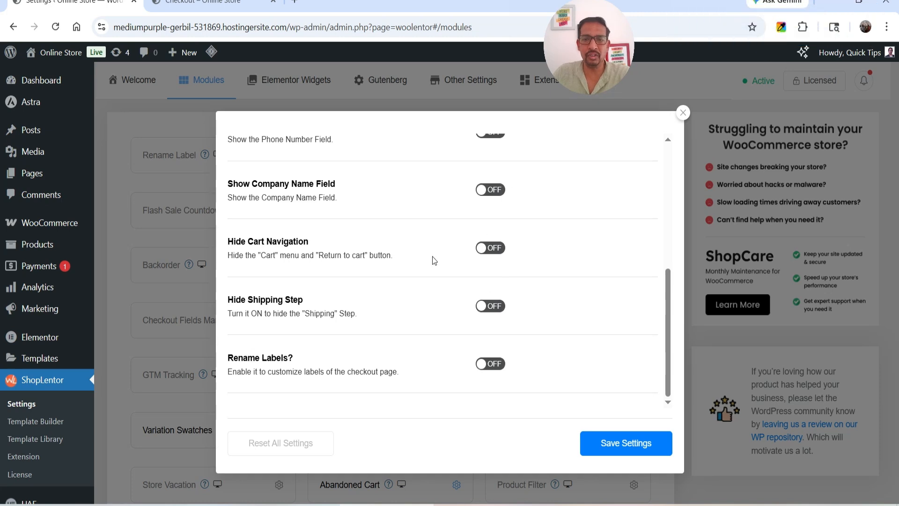
{"action": "left_click", "coordinate": [611, 442]}
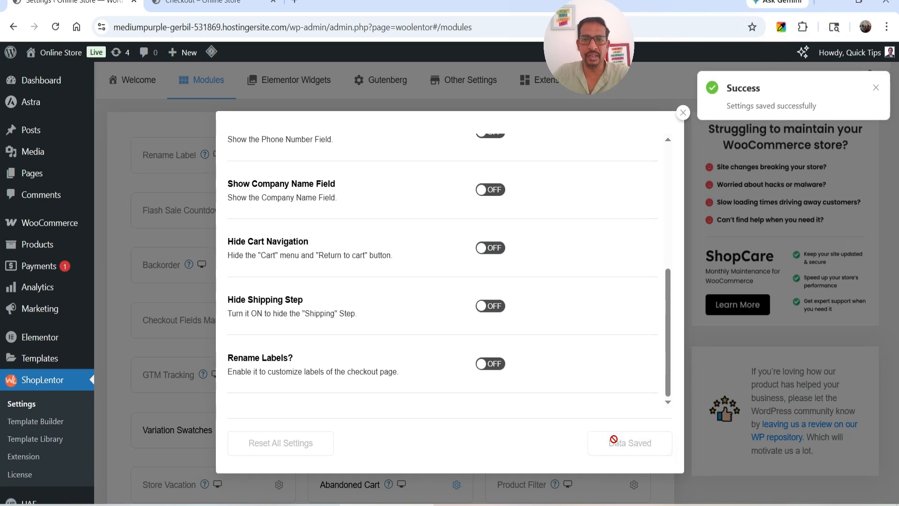
Reload the store's checkout page to view the new layout, then go back to the cart and proceed to checkout again.
{"action": "left_click", "coordinate": [201, 3]}
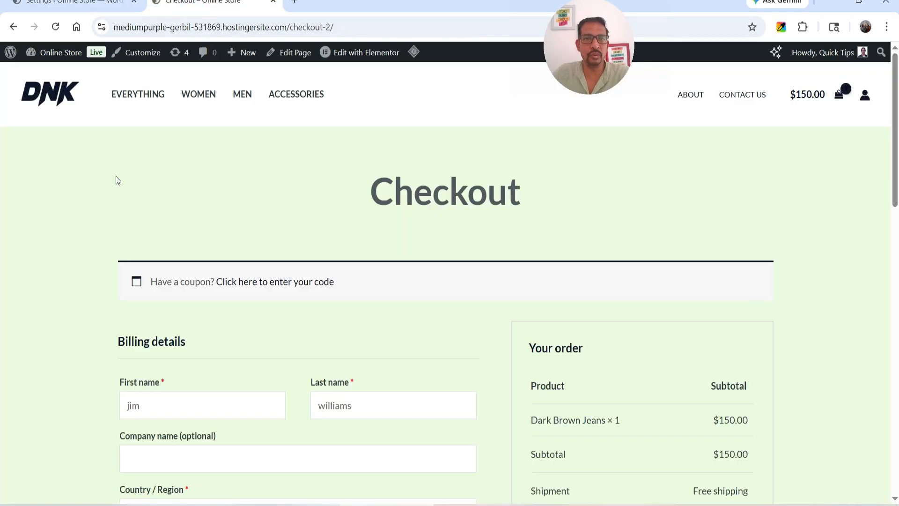
{"action": "mouse_move", "coordinate": [414, 53]}
{"action": "left_click", "coordinate": [423, 109]}
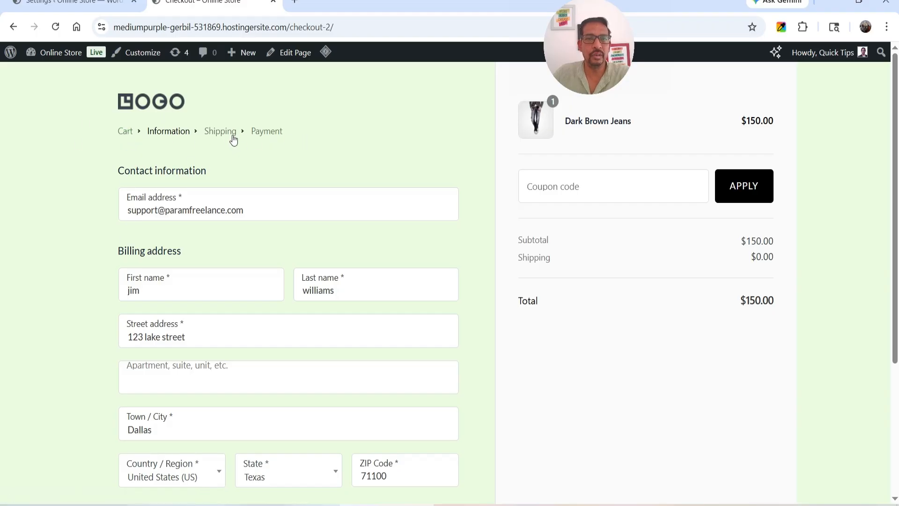
{"action": "left_click", "coordinate": [125, 132]}
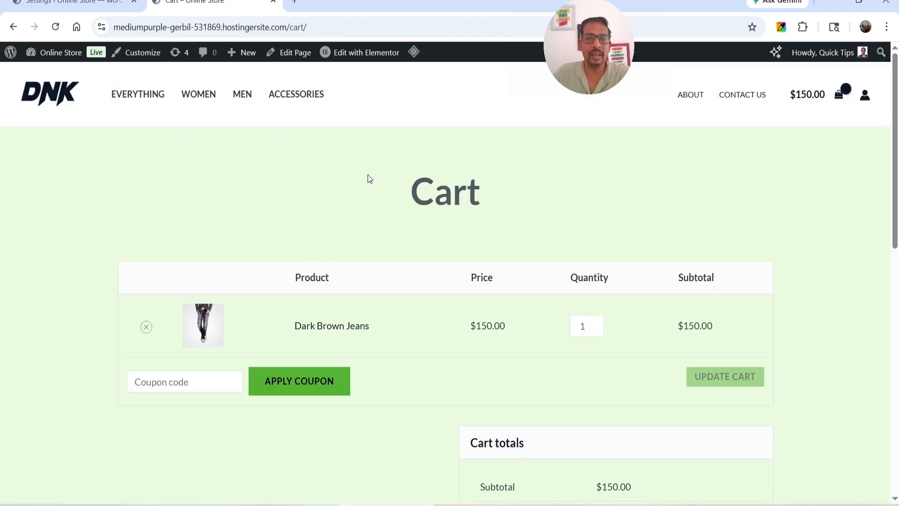
{"action": "scroll", "coordinate": [369, 175], "scroll_direction": "down", "scroll_amount": 6}
{"action": "left_click", "coordinate": [657, 352]}
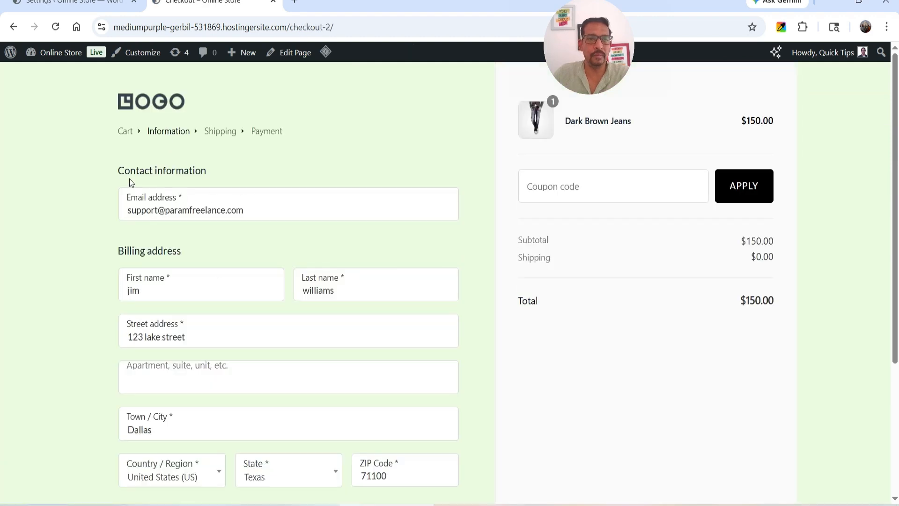
Examine the checkout's Information step, including the extra fields for shipping to a different address, leaving that option off.
{"action": "scroll", "coordinate": [149, 226], "scroll_direction": "down", "scroll_amount": 2}
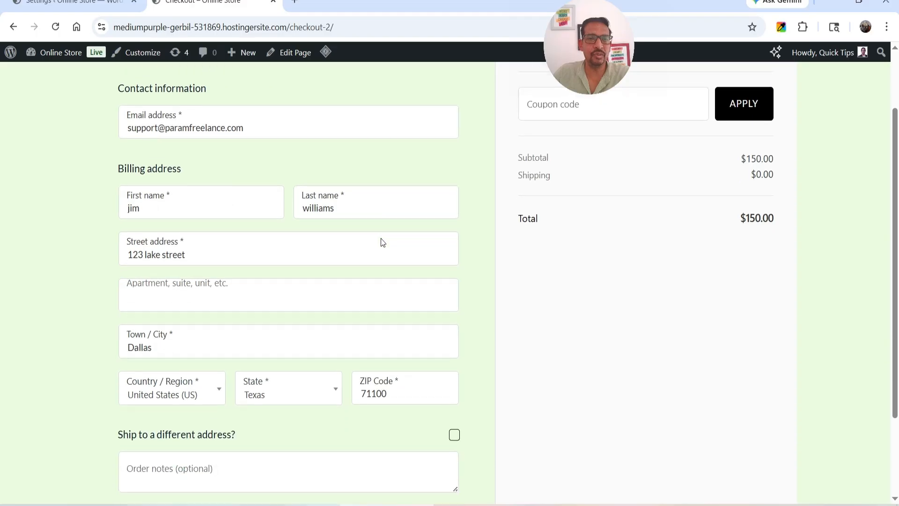
{"action": "scroll", "coordinate": [382, 243], "scroll_direction": "down", "scroll_amount": 2}
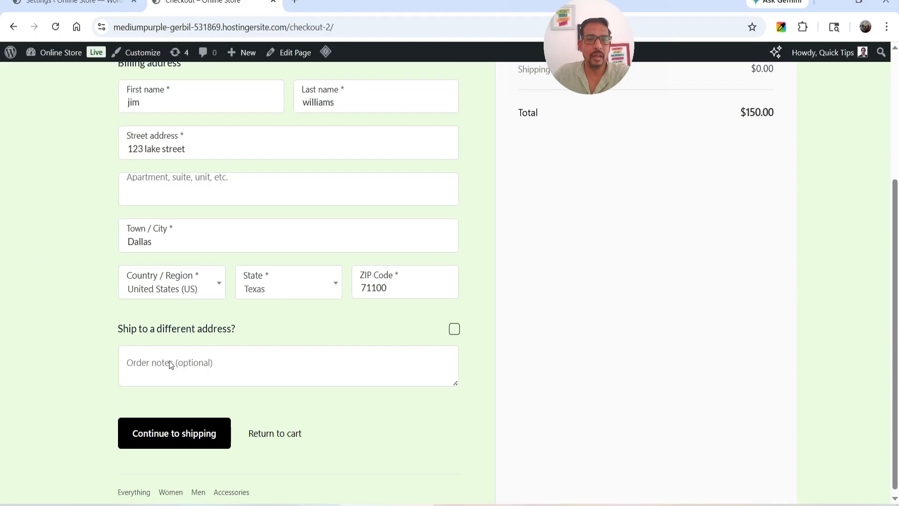
{"action": "left_click", "coordinate": [454, 329]}
{"action": "scroll", "coordinate": [360, 336], "scroll_direction": "down", "scroll_amount": 4}
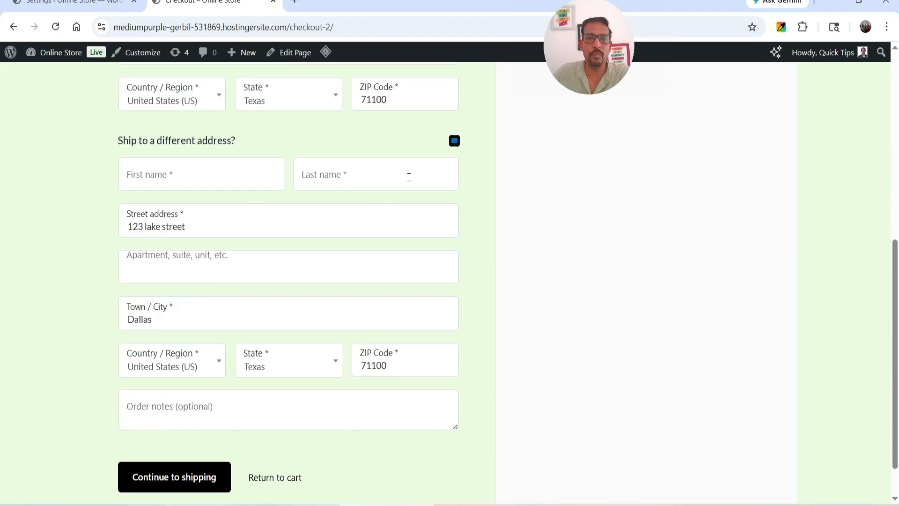
{"action": "left_click", "coordinate": [454, 140]}
{"action": "scroll", "coordinate": [302, 242], "scroll_direction": "up", "scroll_amount": 4}
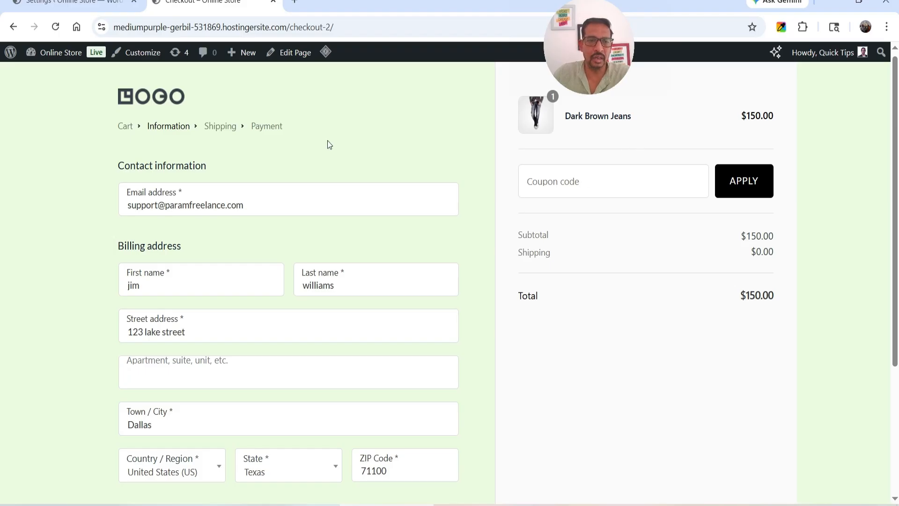
{"action": "scroll", "coordinate": [329, 145], "scroll_direction": "down", "scroll_amount": 3}
{"action": "scroll", "coordinate": [32, 275], "scroll_direction": "down", "scroll_amount": 1}
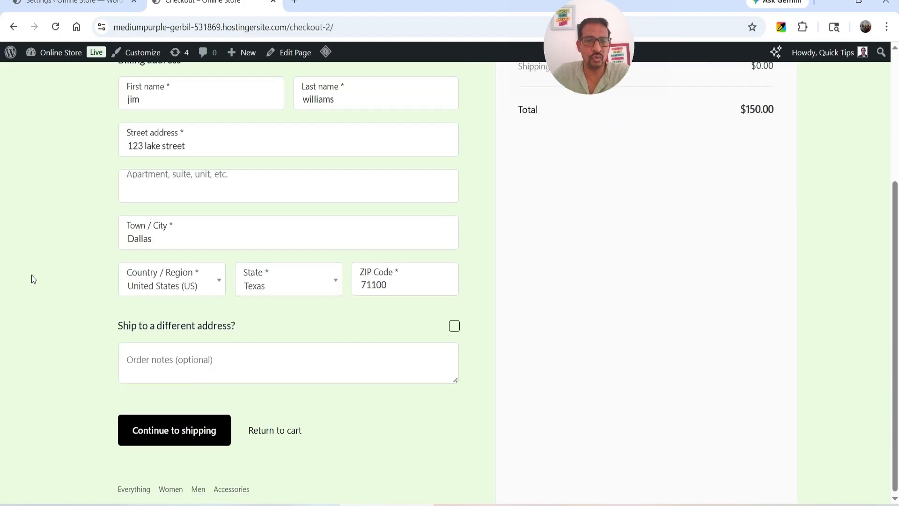
Continue through the Shipping step to the Payment step and select Cash on delivery as the payment gateway.
{"action": "left_click", "coordinate": [194, 435]}
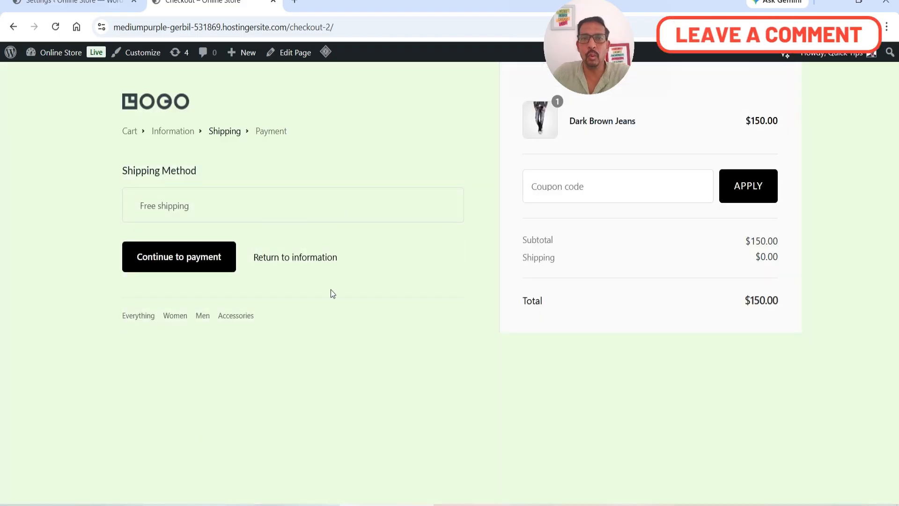
{"action": "left_click", "coordinate": [198, 269]}
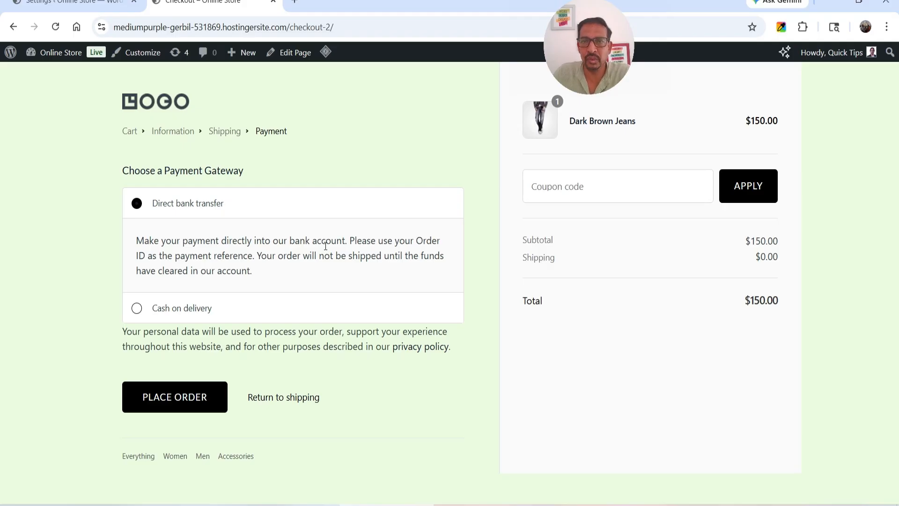
{"action": "left_click", "coordinate": [182, 315]}
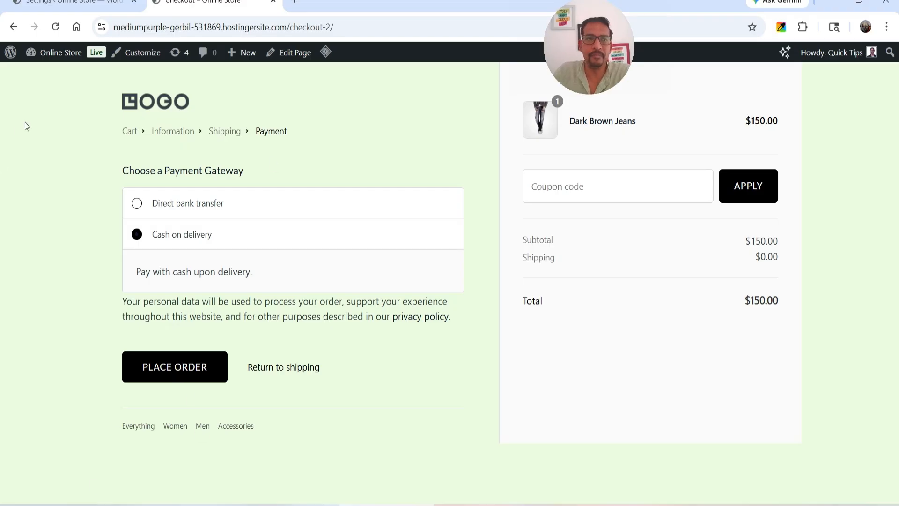
Return to the module settings, turn on Show Phone Number Field and Show Company Name Field, and save.
{"action": "left_click", "coordinate": [67, 2]}
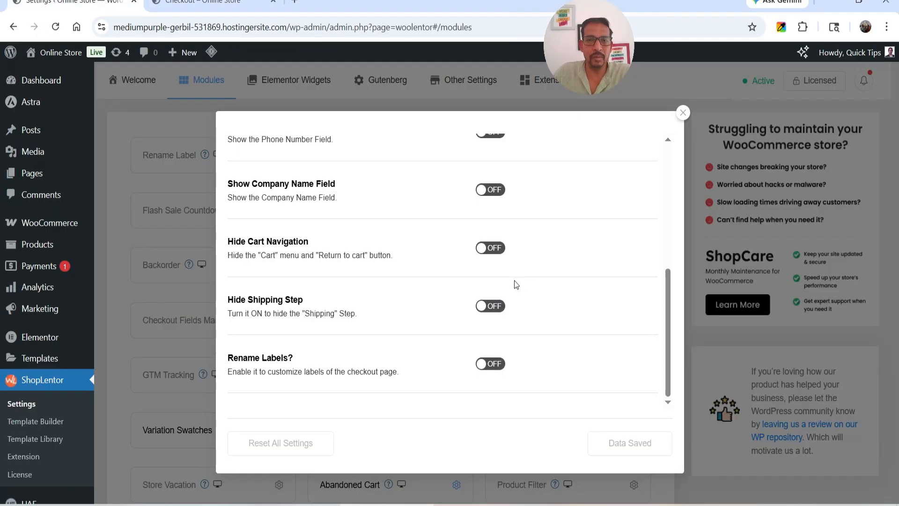
{"action": "scroll", "coordinate": [522, 285], "scroll_direction": "up", "scroll_amount": 1}
{"action": "left_click", "coordinate": [490, 195]}
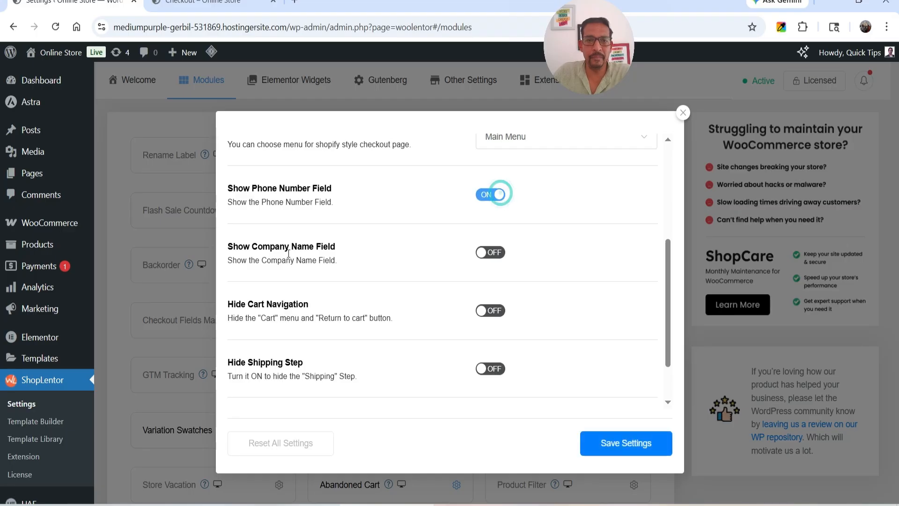
{"action": "left_click", "coordinate": [488, 253]}
{"action": "left_click", "coordinate": [630, 444]}
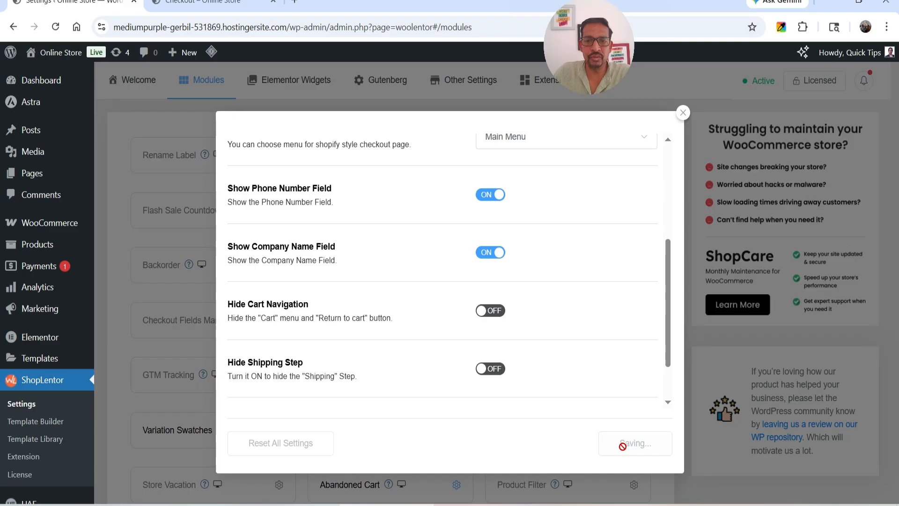
Reopen the store's checkout from the cart and examine the company name and phone fields in the billing form.
{"action": "left_click", "coordinate": [213, 2]}
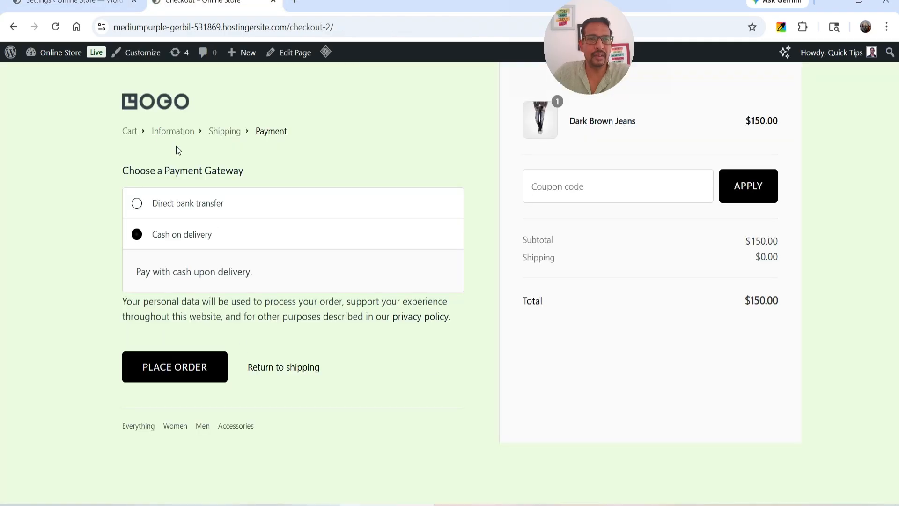
{"action": "left_click", "coordinate": [136, 139]}
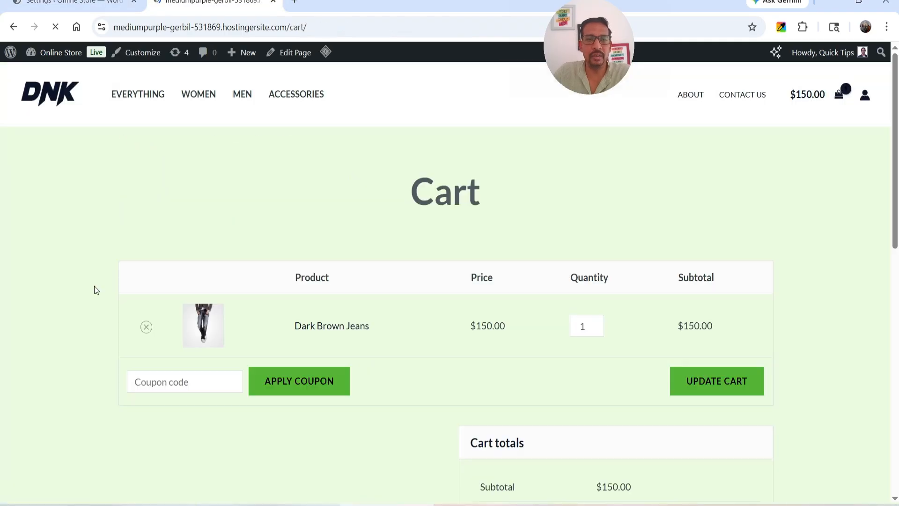
{"action": "scroll", "coordinate": [446, 384], "scroll_direction": "down", "scroll_amount": 3}
{"action": "scroll", "coordinate": [446, 384], "scroll_direction": "down", "scroll_amount": 5}
{"action": "left_click", "coordinate": [612, 287]}
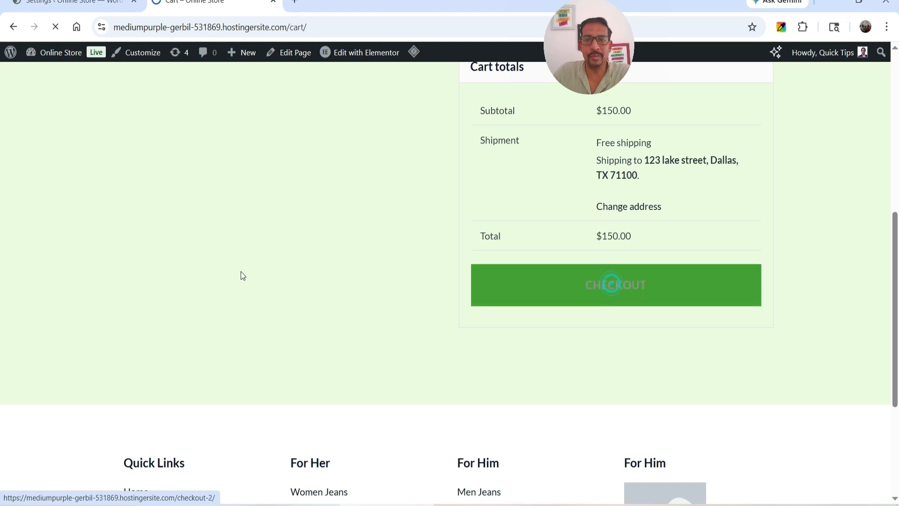
{"action": "scroll", "coordinate": [233, 260], "scroll_direction": "down", "scroll_amount": 3}
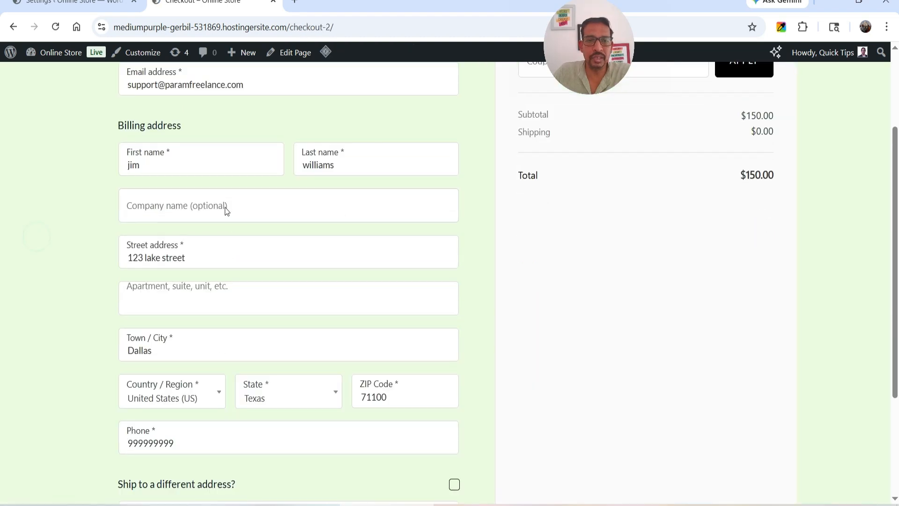
{"action": "scroll", "coordinate": [63, 257], "scroll_direction": "down", "scroll_amount": 3}
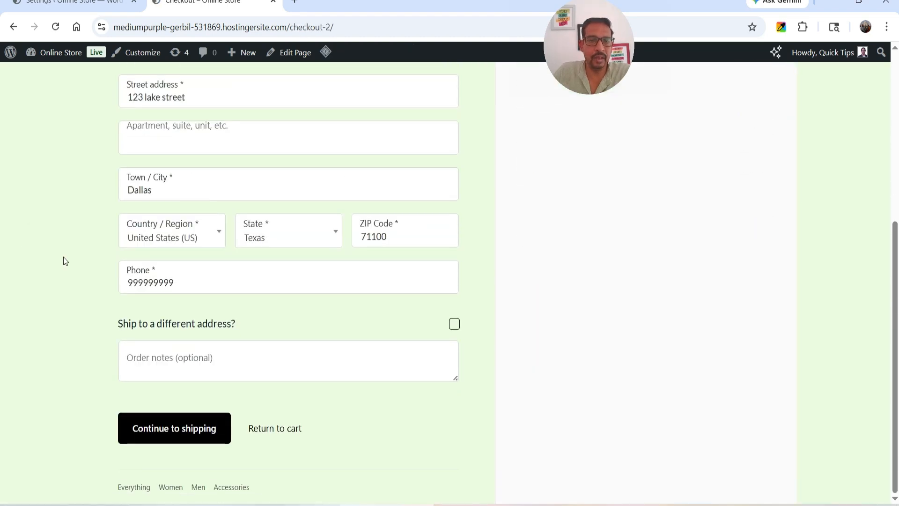
{"action": "left_click", "coordinate": [209, 285]}
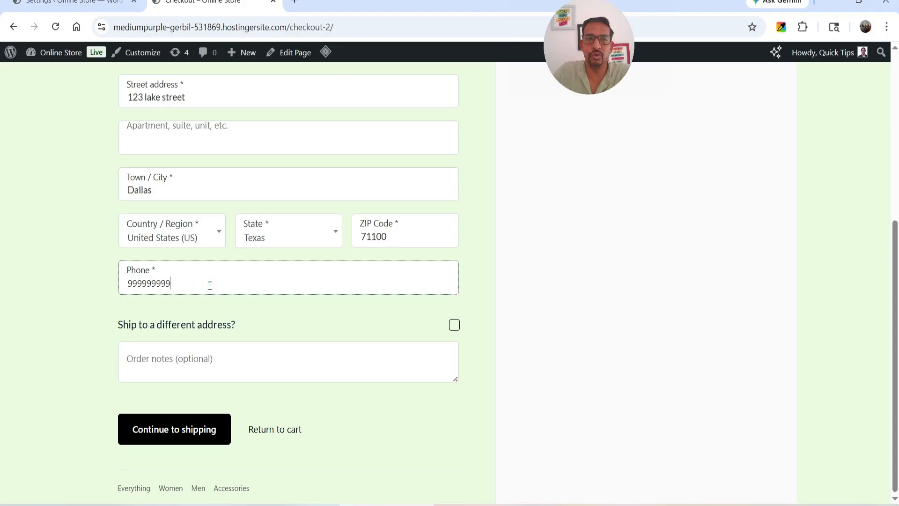
Return to the module settings, turn on Hide Cart Navigation and Hide Shipping Step, and save.
{"action": "left_click", "coordinate": [65, 3]}
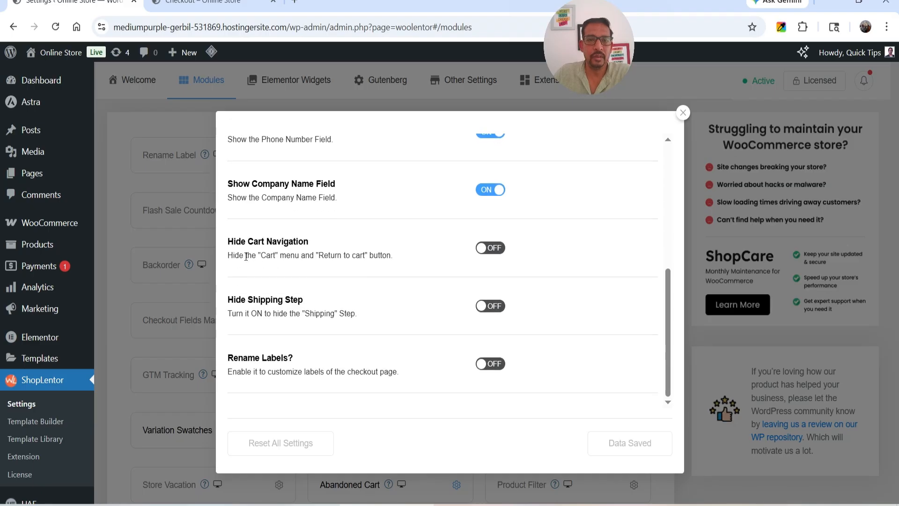
{"action": "left_click", "coordinate": [501, 255]}
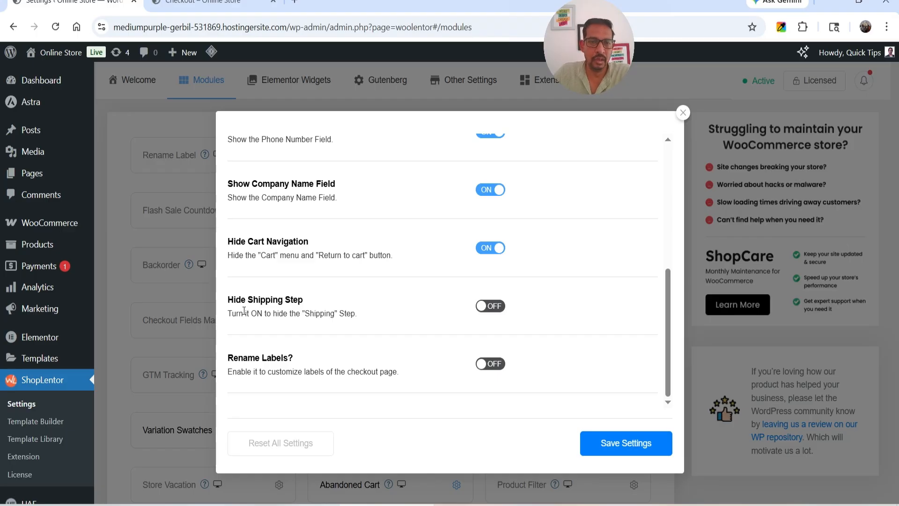
{"action": "left_click", "coordinate": [490, 306]}
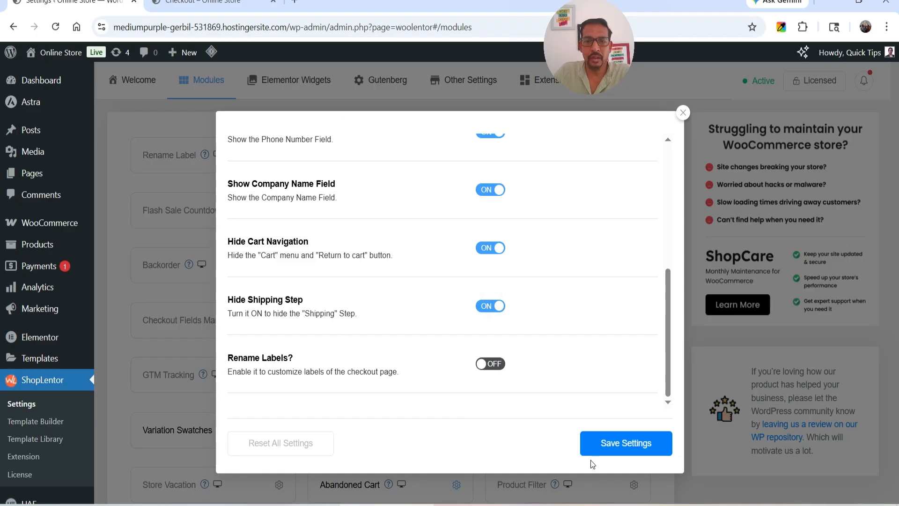
{"action": "left_click", "coordinate": [623, 445]}
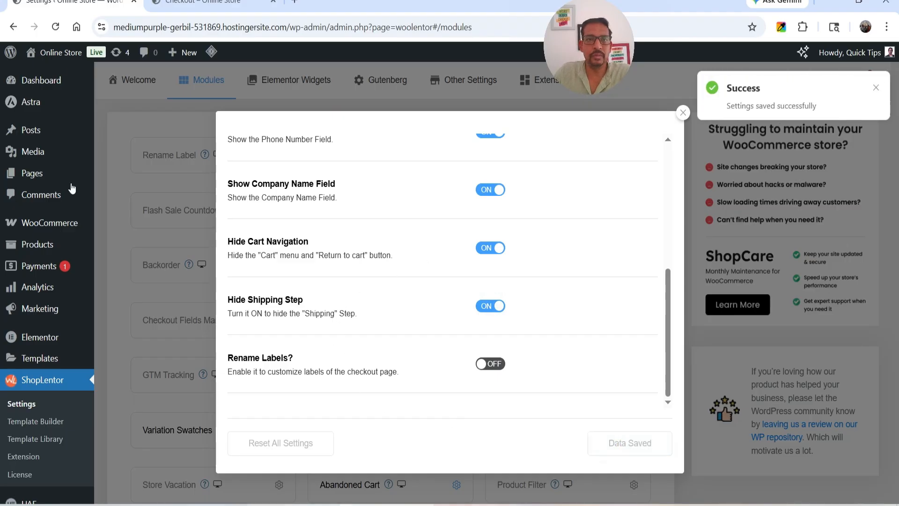
Reload the store's checkout page to check its navigation steps, and return to the module settings.
{"action": "left_click", "coordinate": [219, 4]}
{"action": "left_click", "coordinate": [55, 26]}
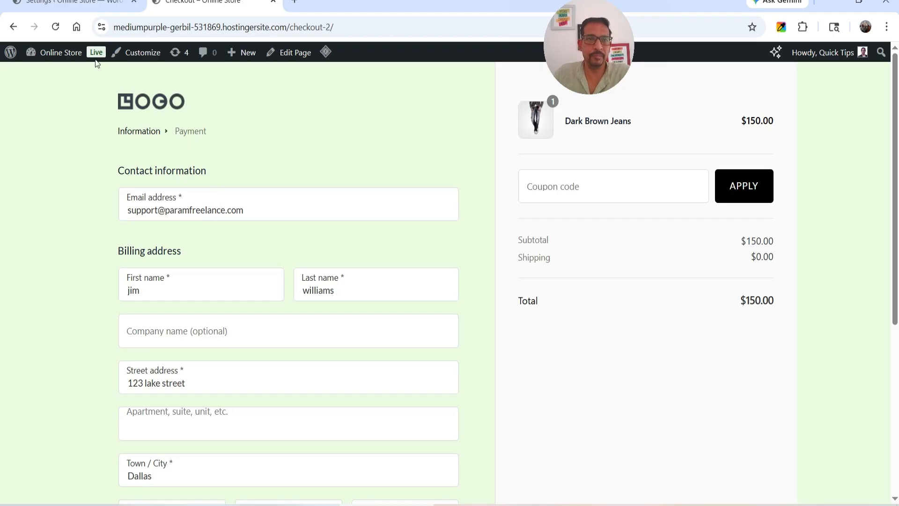
{"action": "left_click", "coordinate": [71, 3]}
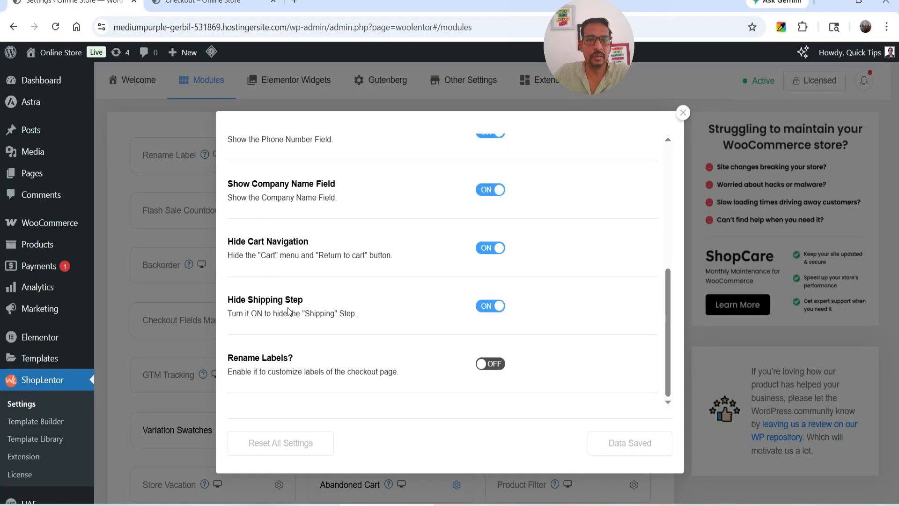
Review the billing form on the store's checkout page, and return to the module settings.
{"action": "left_click", "coordinate": [201, 3]}
{"action": "scroll", "coordinate": [255, 228], "scroll_direction": "down", "scroll_amount": 6}
{"action": "scroll", "coordinate": [254, 227], "scroll_direction": "up", "scroll_amount": 3}
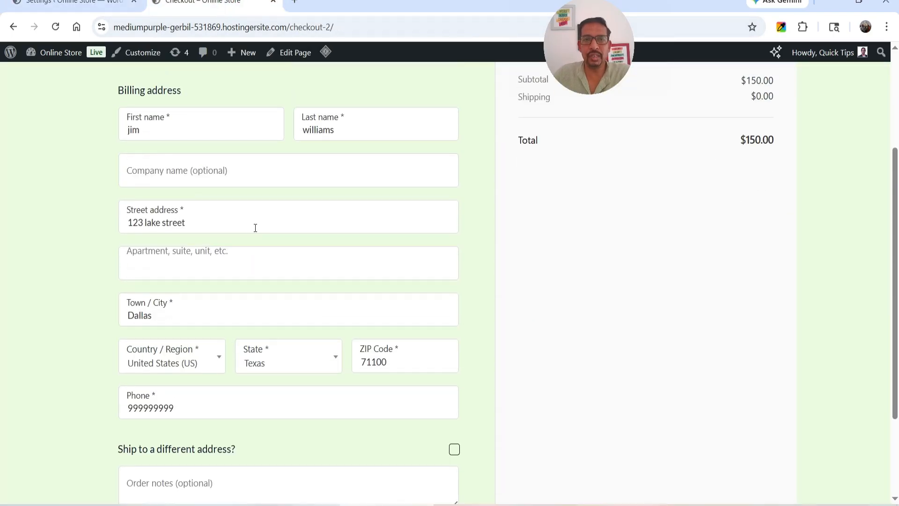
{"action": "scroll", "coordinate": [262, 232], "scroll_direction": "up", "scroll_amount": 3}
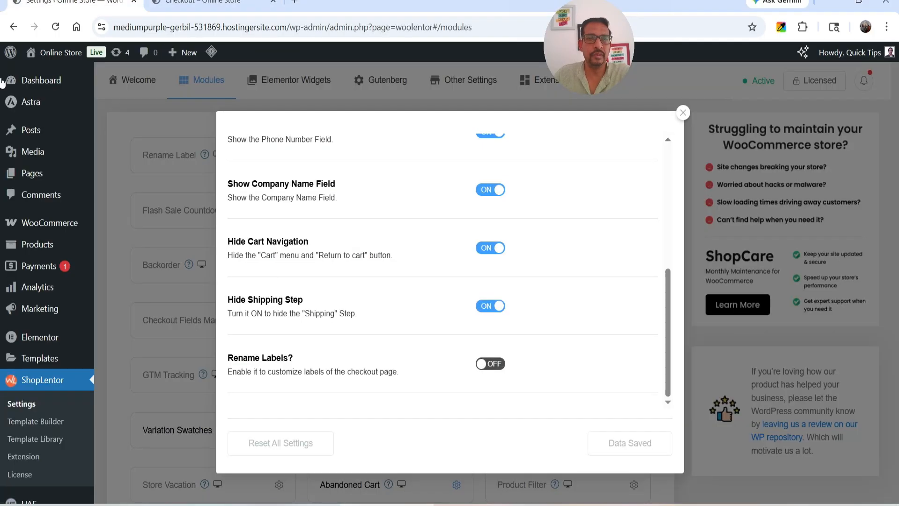
{"action": "left_click", "coordinate": [70, 2]}
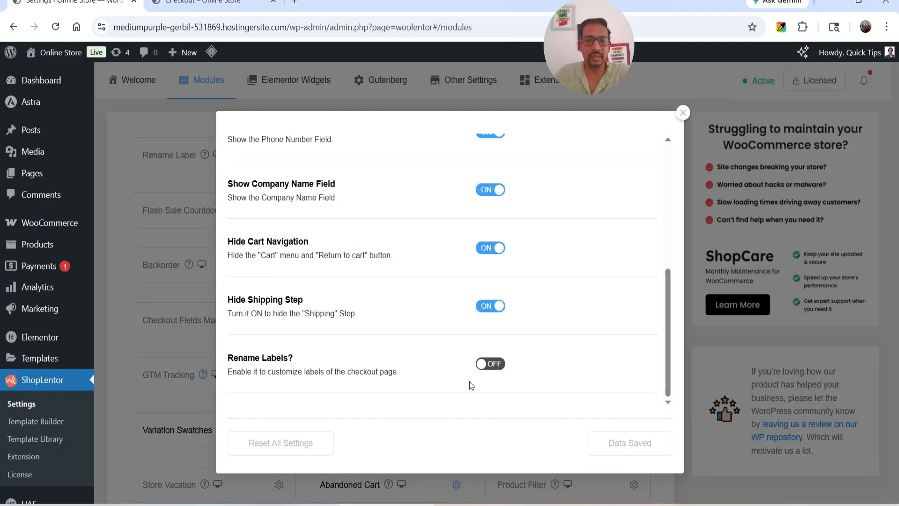
Turn on Rename Labels and add a custom label entry.
{"action": "left_click", "coordinate": [490, 364]}
{"action": "scroll", "coordinate": [490, 364], "scroll_direction": "down", "scroll_amount": 1}
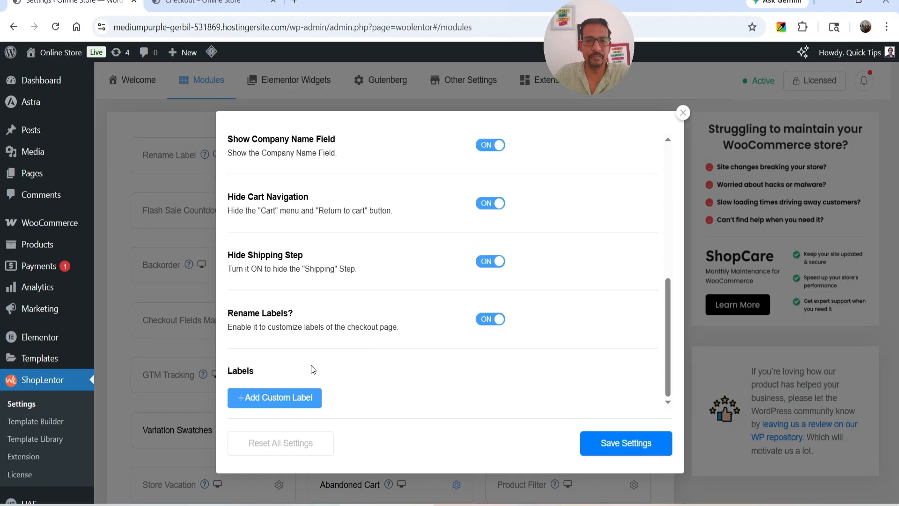
{"action": "left_click", "coordinate": [295, 397]}
{"action": "scroll", "coordinate": [375, 290], "scroll_direction": "down", "scroll_amount": 5}
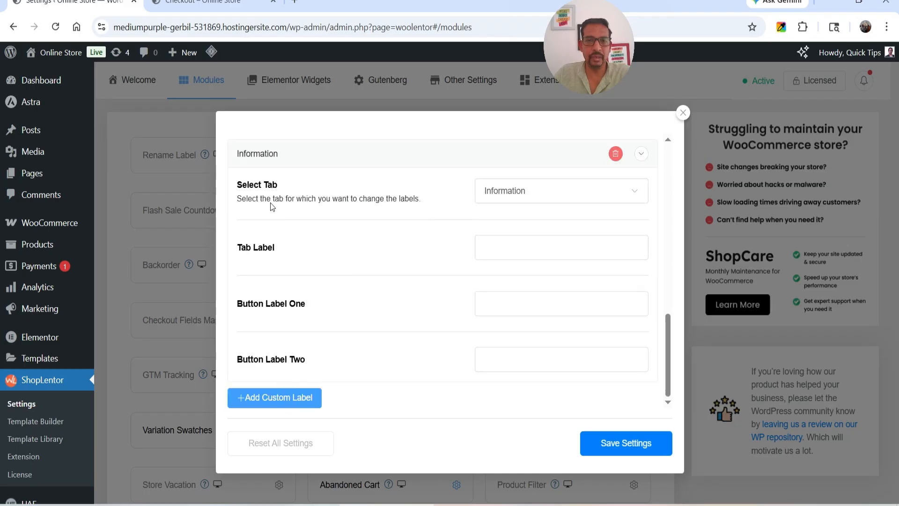
For the Information tab, set Tab Label and Button Label One to "Customer Information", and save the settings.
{"action": "left_click", "coordinate": [518, 193]}
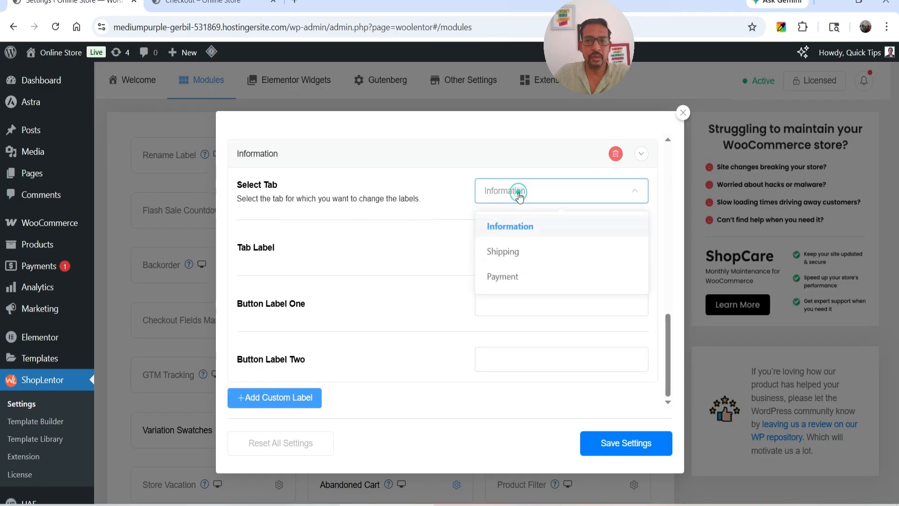
{"action": "left_click", "coordinate": [386, 239]}
{"action": "left_click", "coordinate": [527, 249]}
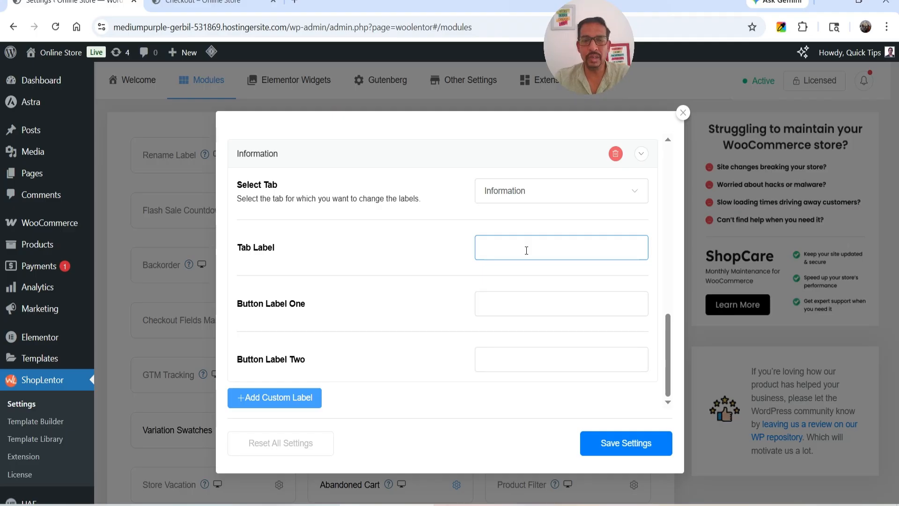
{"action": "type", "text": "Cust"}
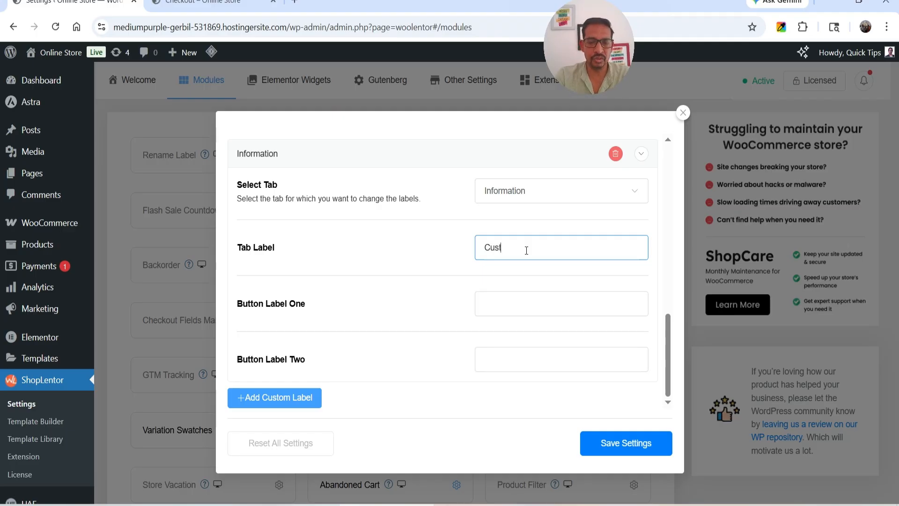
{"action": "type", "text": "omer Information"}
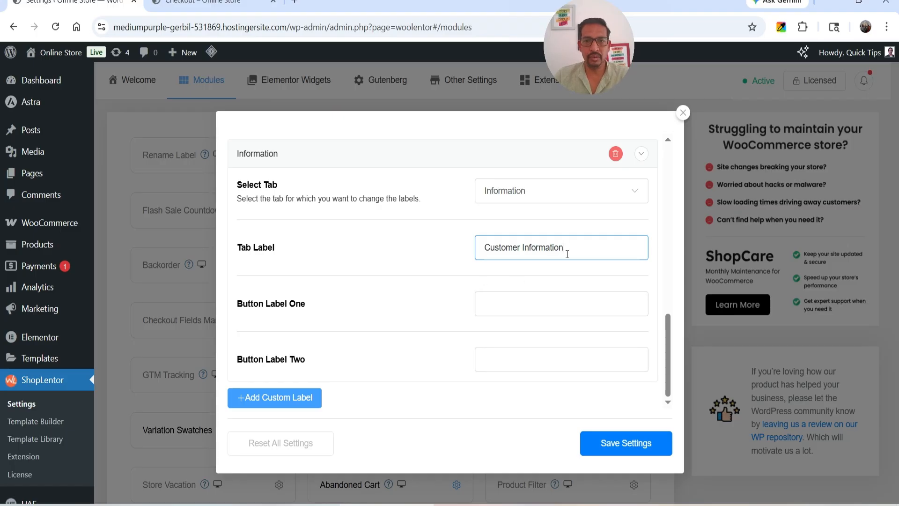
{"action": "left_click_drag", "start_coordinate": [566, 251], "coordinate": [469, 275]}
{"action": "left_click", "coordinate": [507, 303]}
{"action": "type", "text": "Customer Information"}
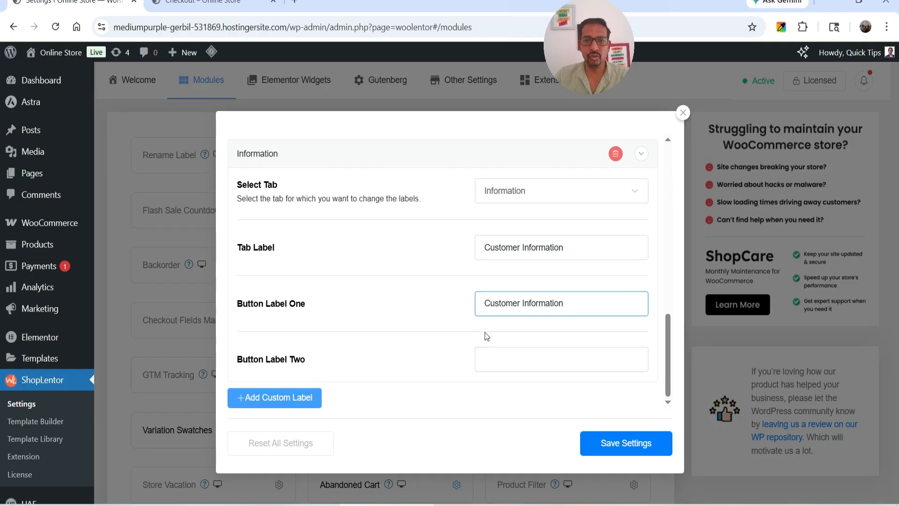
{"action": "left_click", "coordinate": [638, 443]}
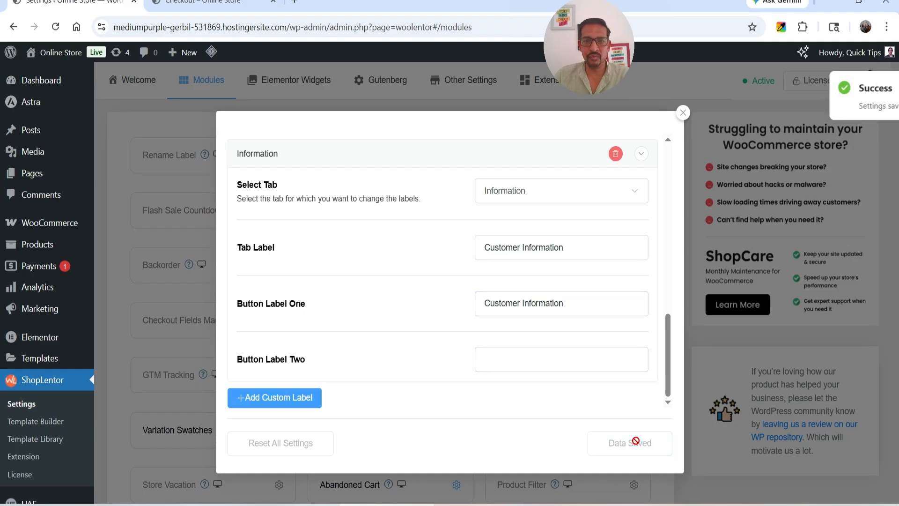
Add a second custom label for the Payment tab, set Tab Label and Button Label One to "Payment Information", and save.
{"action": "left_click", "coordinate": [283, 403]}
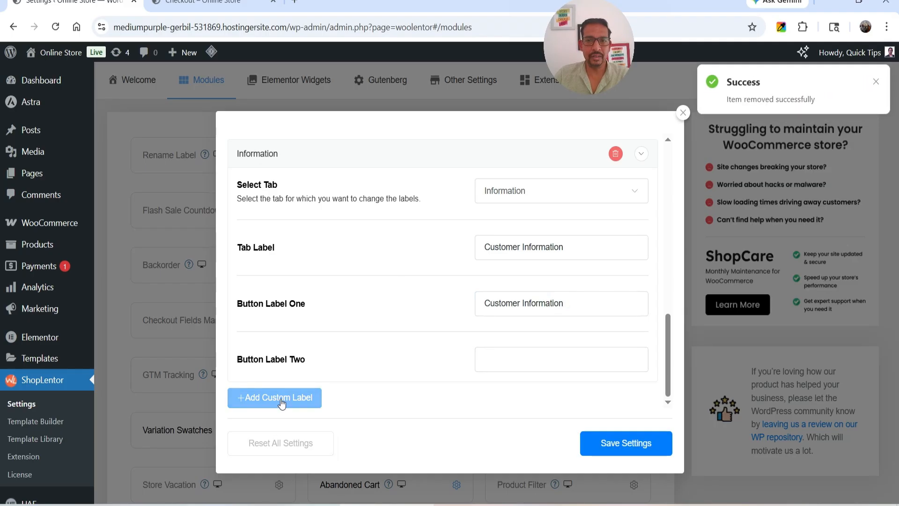
{"action": "left_click", "coordinate": [539, 231]}
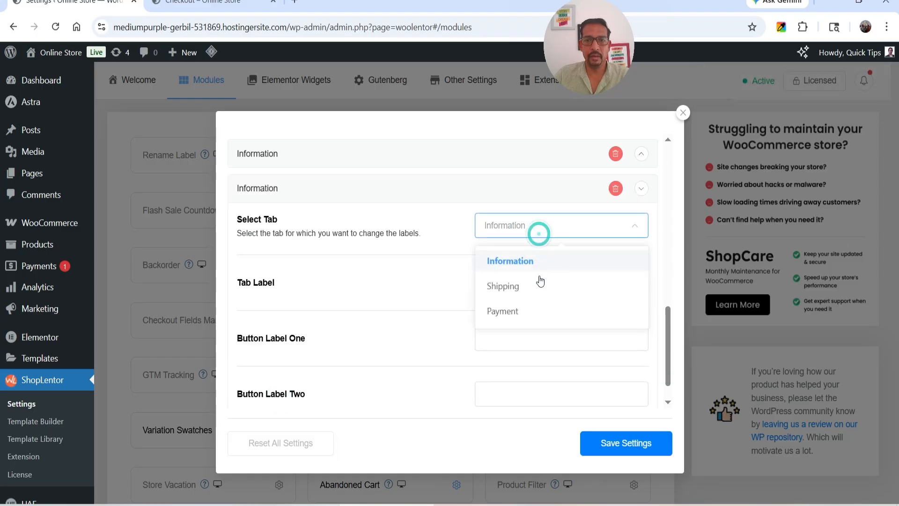
{"action": "left_click", "coordinate": [537, 311]}
{"action": "left_click", "coordinate": [523, 283]}
{"action": "type", "text": "Payment Infor"}
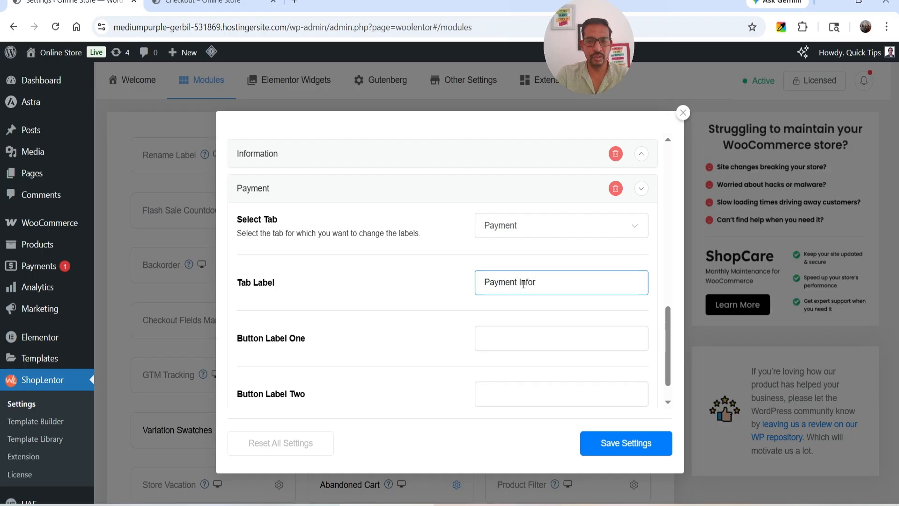
{"action": "type", "text": "mation"}
{"action": "triple_click", "coordinate": [579, 281]}
{"action": "key", "text": "ctrl+c"}
{"action": "left_click", "coordinate": [506, 338]}
{"action": "key", "text": "ctrl+v"}
{"action": "left_click", "coordinate": [625, 444]}
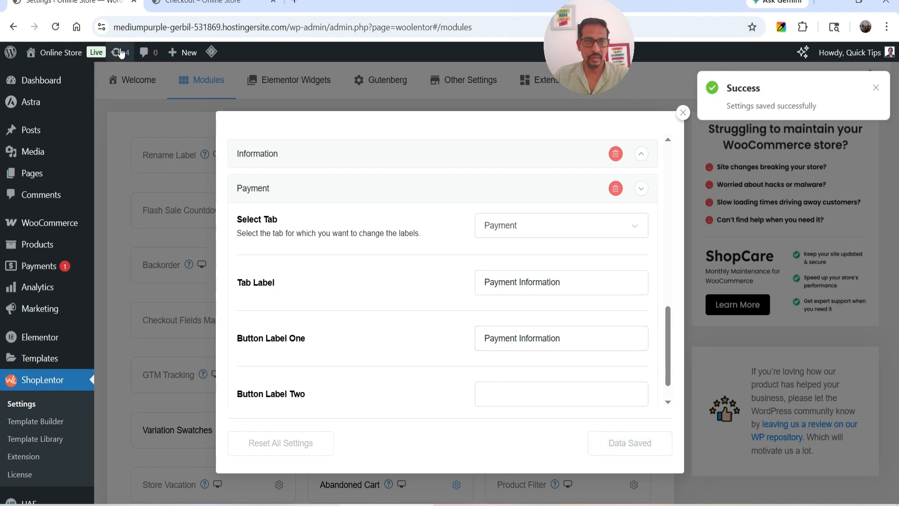
Reload the store's checkout page and examine the renamed step labels in its navigation.
{"action": "key", "text": "ctrl+Tab"}
{"action": "left_click", "coordinate": [54, 28]}
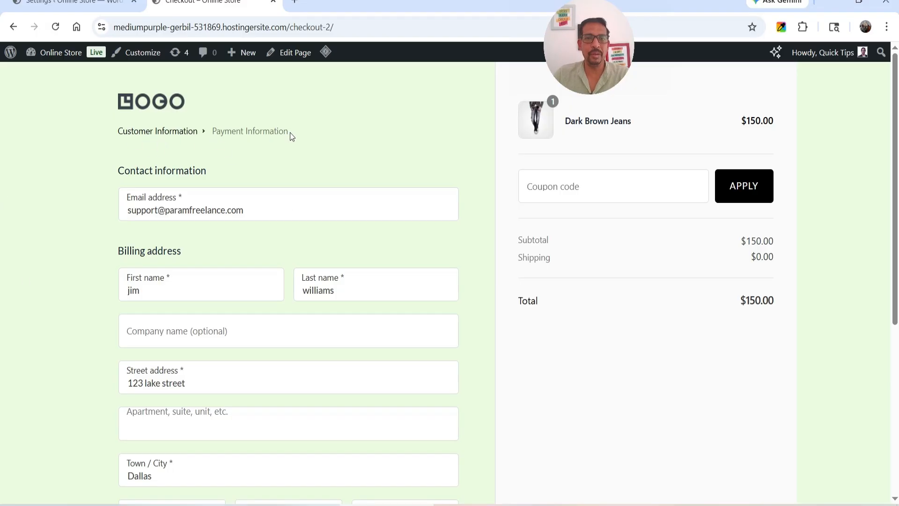
{"action": "left_click", "coordinate": [276, 131]}
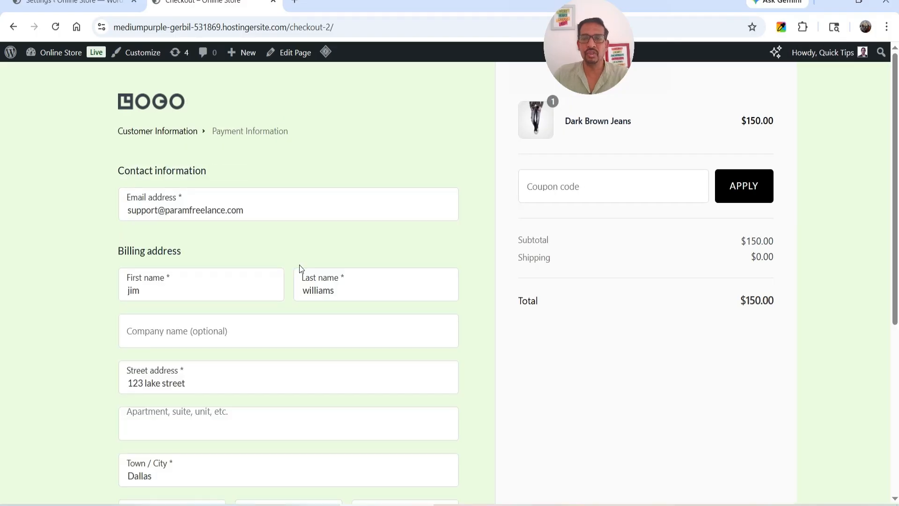
Return to the module settings, turn off Hide Cart Navigation, and save.
{"action": "left_click", "coordinate": [57, 6]}
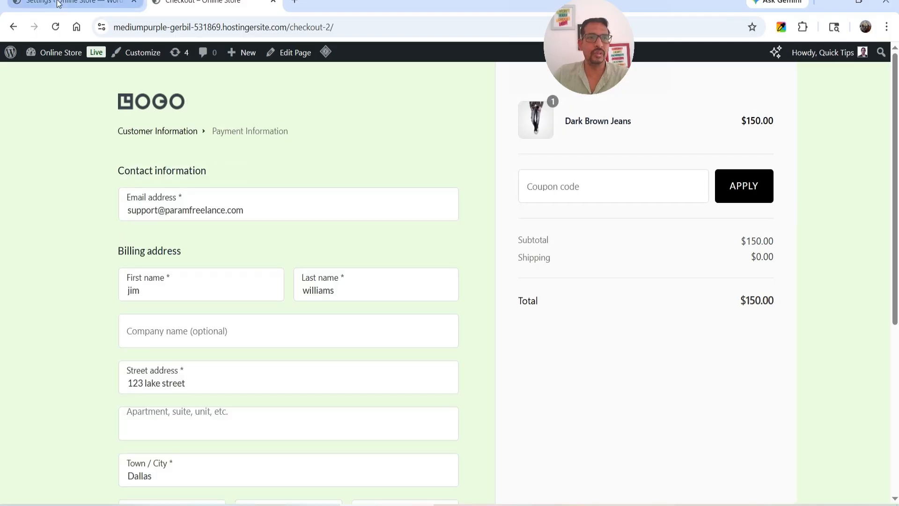
{"action": "scroll", "coordinate": [321, 304], "scroll_direction": "up", "scroll_amount": 5}
{"action": "left_click", "coordinate": [489, 268]}
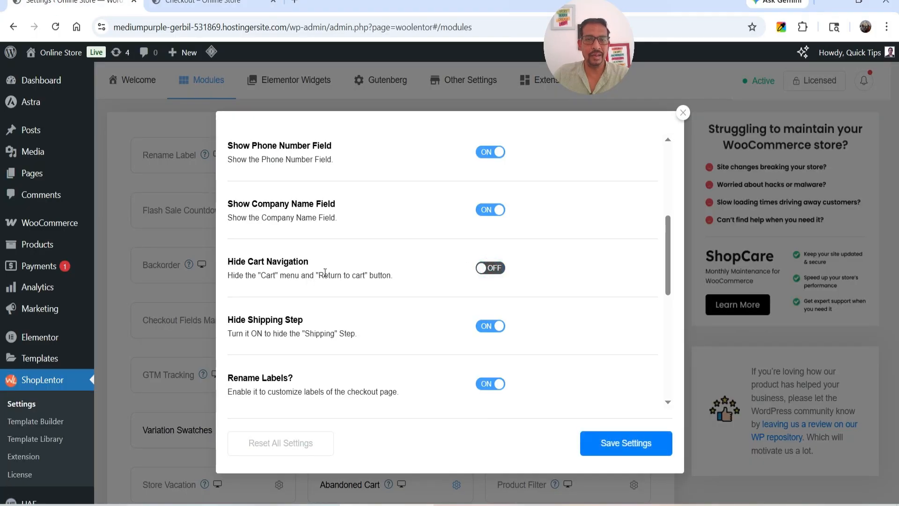
{"action": "left_click", "coordinate": [637, 443]}
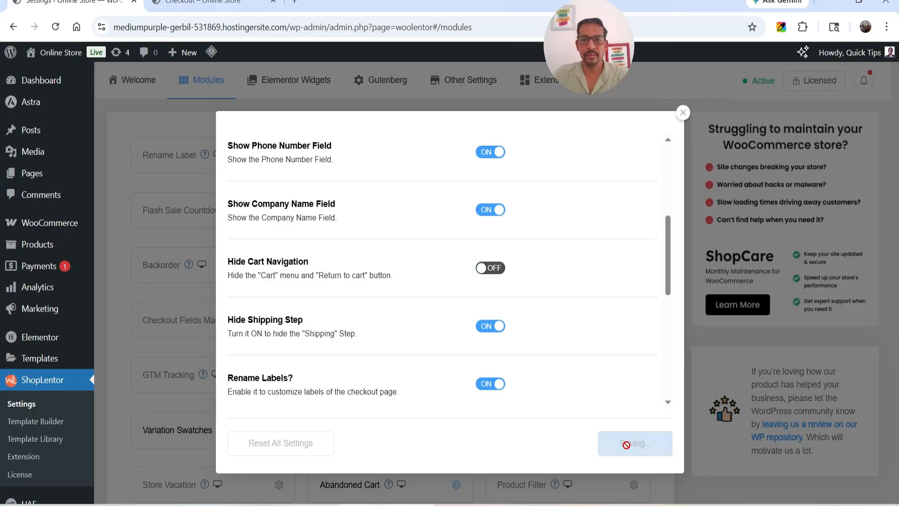
Reload the store's checkout page and follow the Cart link in its step navigation.
{"action": "left_click", "coordinate": [206, 2]}
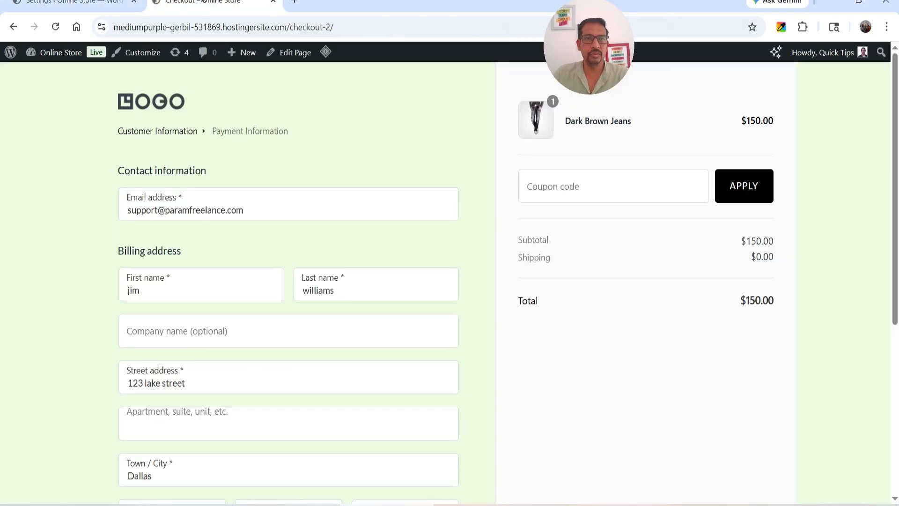
{"action": "left_click", "coordinate": [62, 29]}
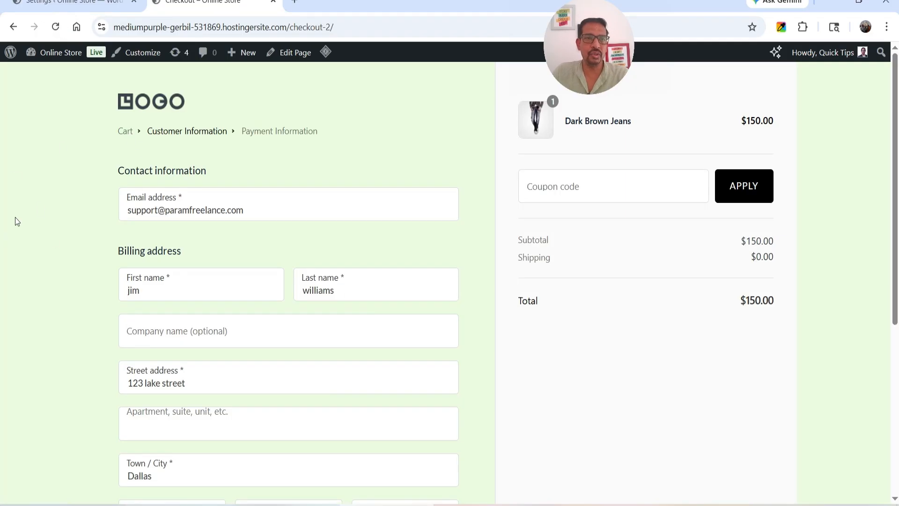
{"action": "left_click", "coordinate": [132, 135]}
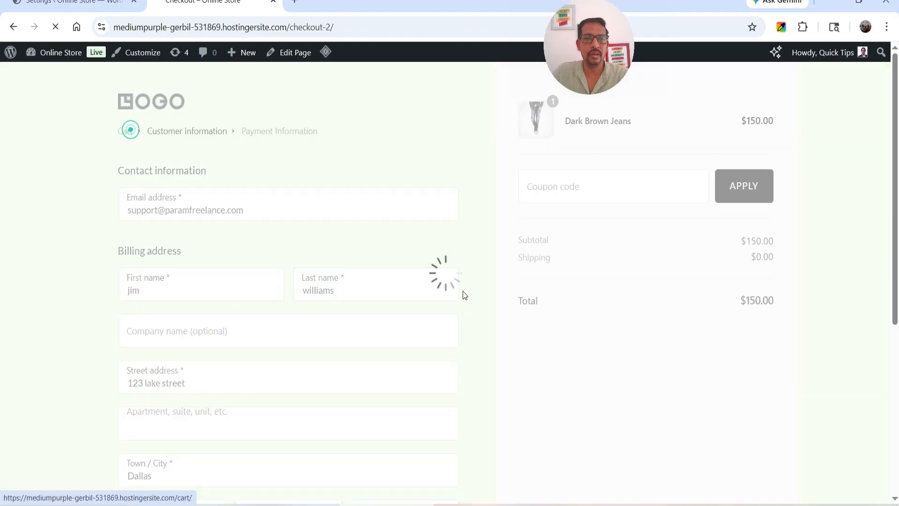
Proceed from the cart to checkout again, check the form's button labels, and continue to the payment step.
{"action": "scroll", "coordinate": [471, 300], "scroll_direction": "down", "scroll_amount": 4}
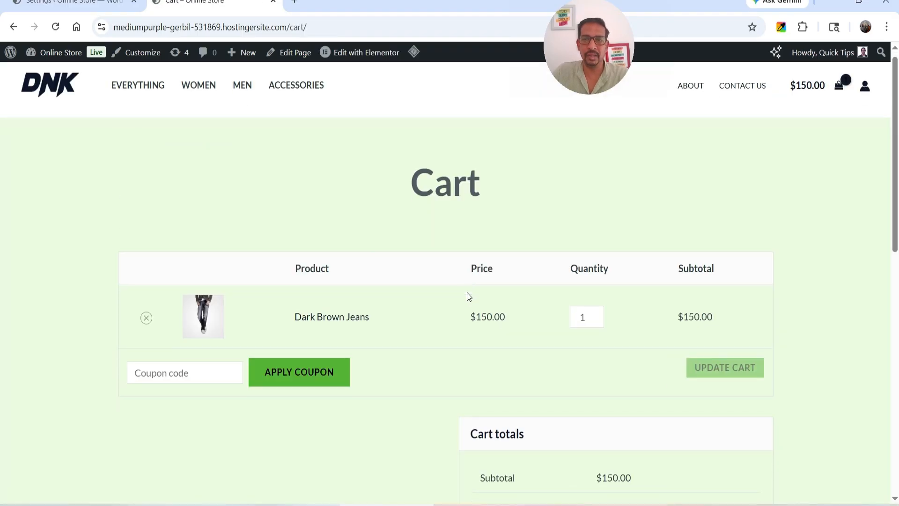
{"action": "left_click", "coordinate": [636, 484]}
{"action": "scroll", "coordinate": [323, 221], "scroll_direction": "down", "scroll_amount": 6}
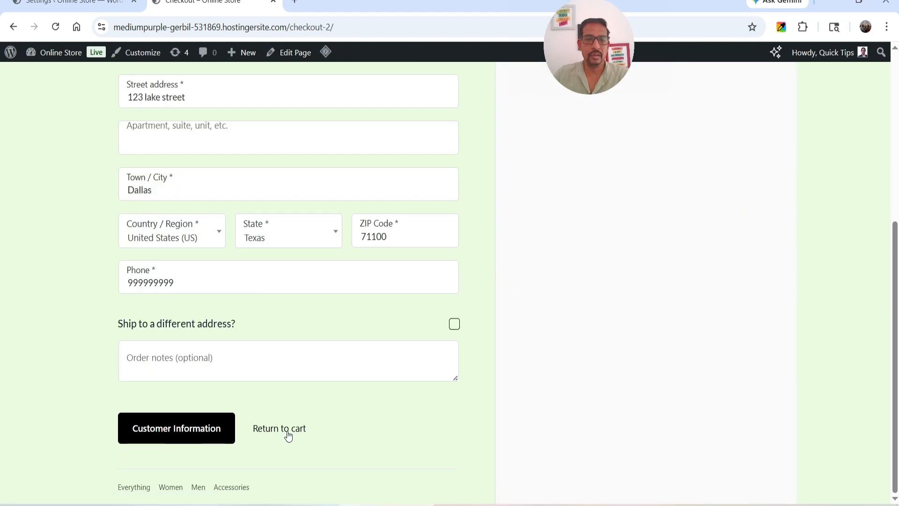
{"action": "left_click", "coordinate": [193, 426]}
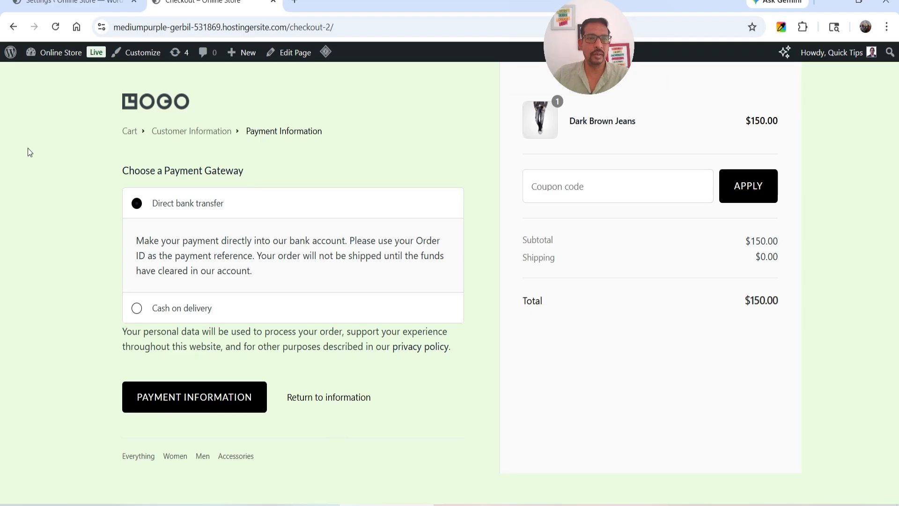
Return to the module settings and change the Payment tab's Button Label One to "Make A Payment".
{"action": "left_click", "coordinate": [75, 2]}
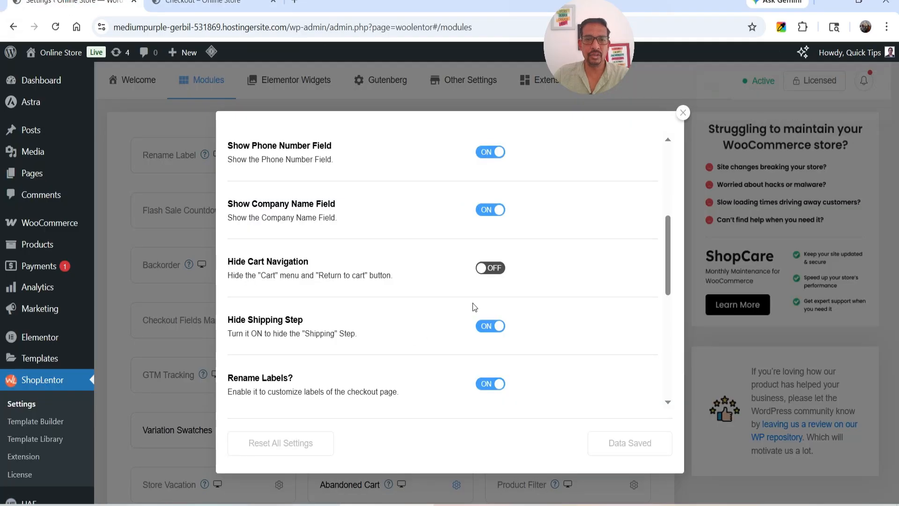
{"action": "scroll", "coordinate": [474, 307], "scroll_direction": "down", "scroll_amount": 5}
{"action": "scroll", "coordinate": [281, 368], "scroll_direction": "down", "scroll_amount": 1}
{"action": "left_click_drag", "start_coordinate": [567, 309], "coordinate": [453, 304]}
{"action": "type", "text": "Make A Paye"}
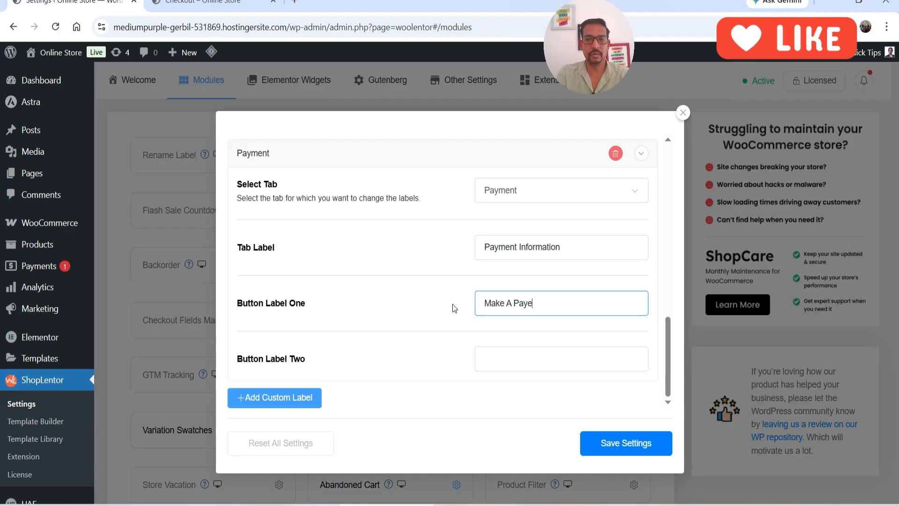
{"action": "key", "text": "BackSpace"}
{"action": "type", "text": "ment"}
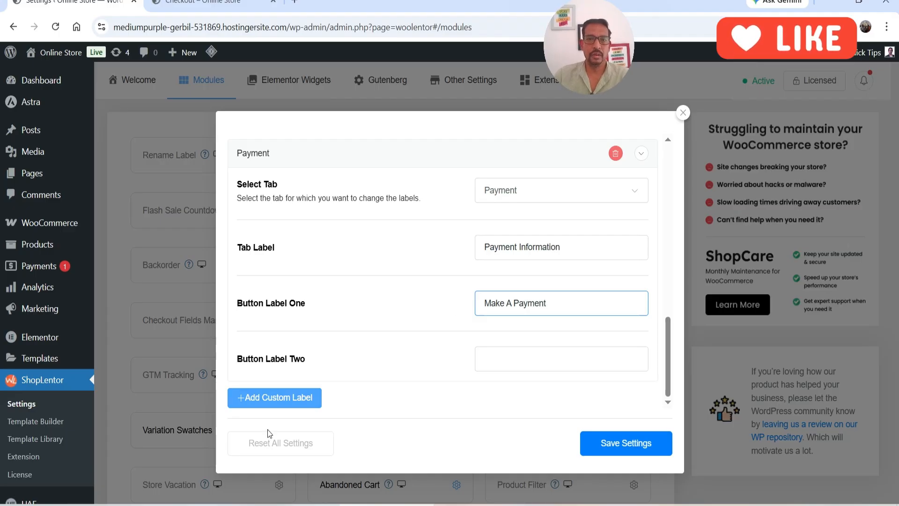
Change the Information tab's Button Label One to "Go to Payment" and save the settings.
{"action": "scroll", "coordinate": [321, 251], "scroll_direction": "up", "scroll_amount": 3}
{"action": "left_click", "coordinate": [345, 241]}
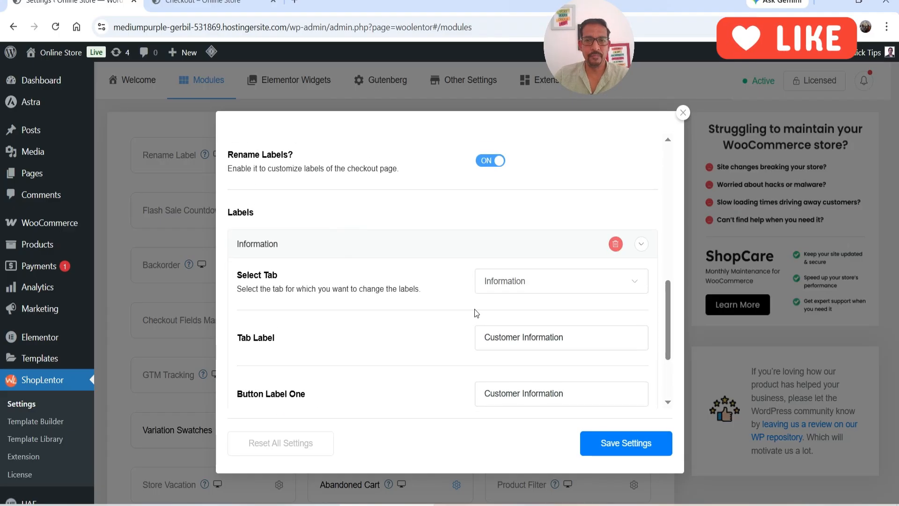
{"action": "scroll", "coordinate": [476, 263], "scroll_direction": "down", "scroll_amount": 1}
{"action": "triple_click", "coordinate": [594, 331]}
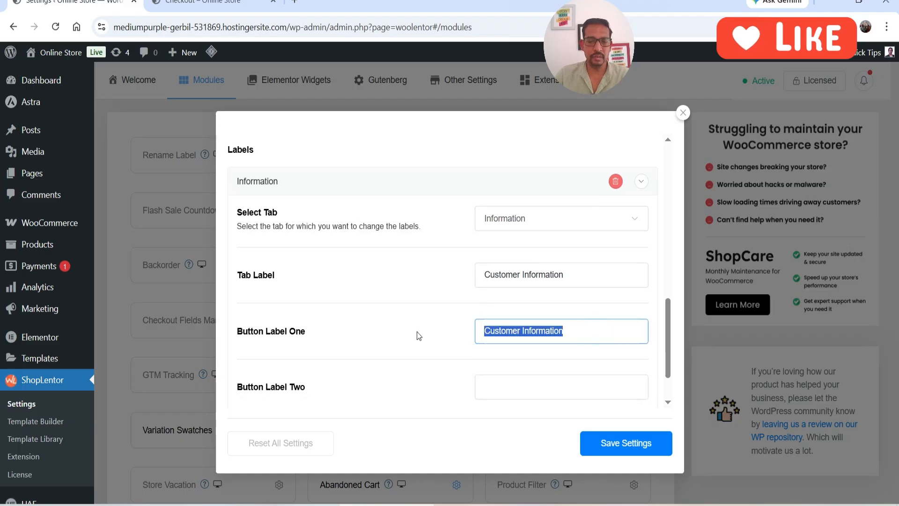
{"action": "type", "text": "Go to Payment"}
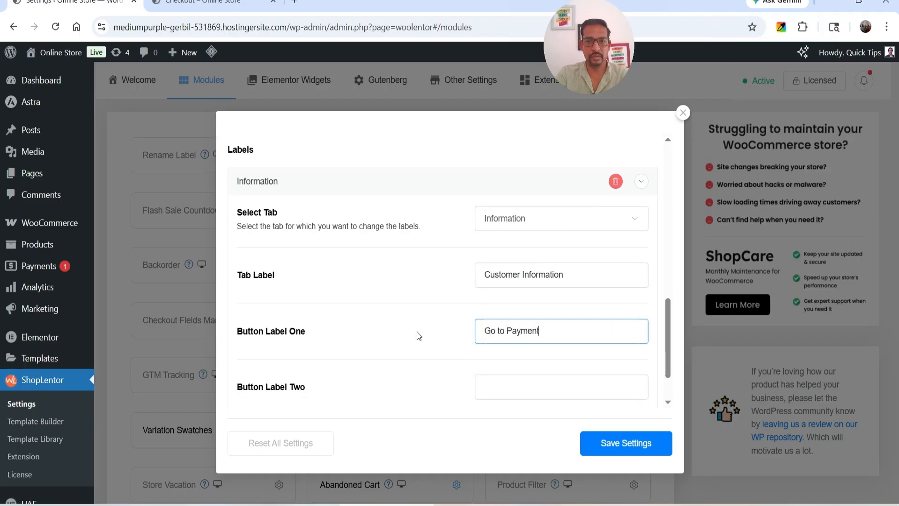
{"action": "left_click", "coordinate": [629, 448]}
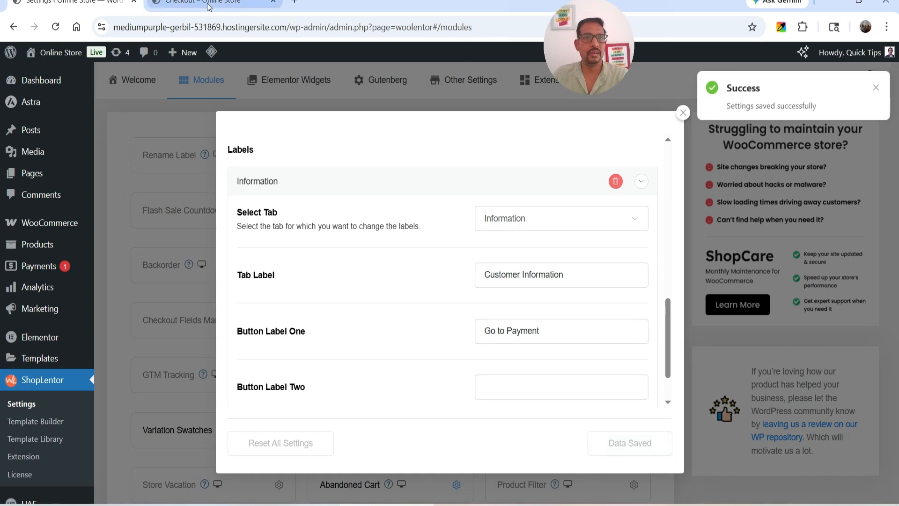
Reload the store's checkout page and check the continue button's label below the billing form.
{"action": "left_click", "coordinate": [211, 3]}
{"action": "left_click", "coordinate": [55, 27]}
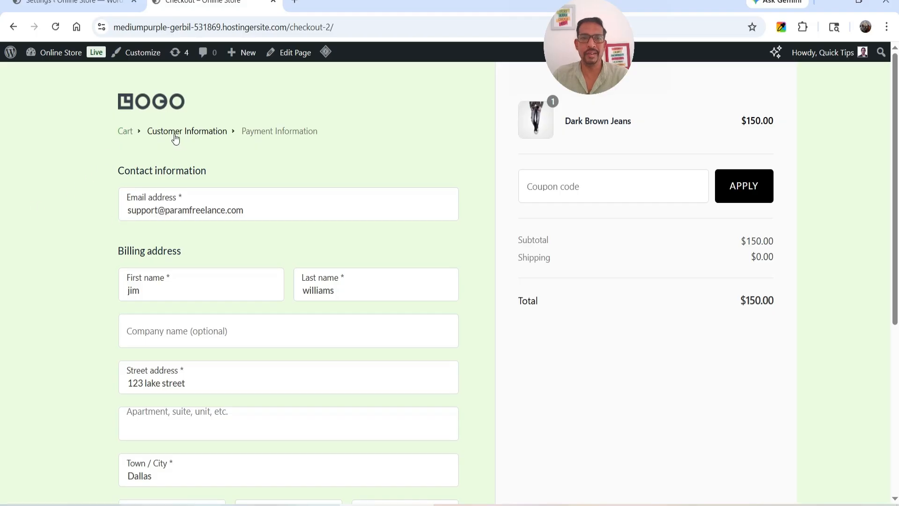
{"action": "scroll", "coordinate": [80, 283], "scroll_direction": "down", "scroll_amount": 6}
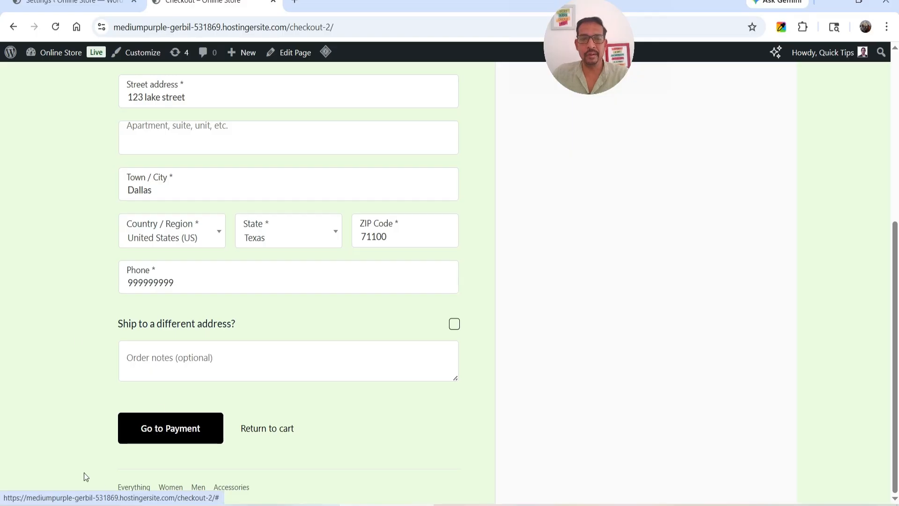
Continue to the payment step to check its button labels, and go back to the customer information step.
{"action": "left_click", "coordinate": [165, 437]}
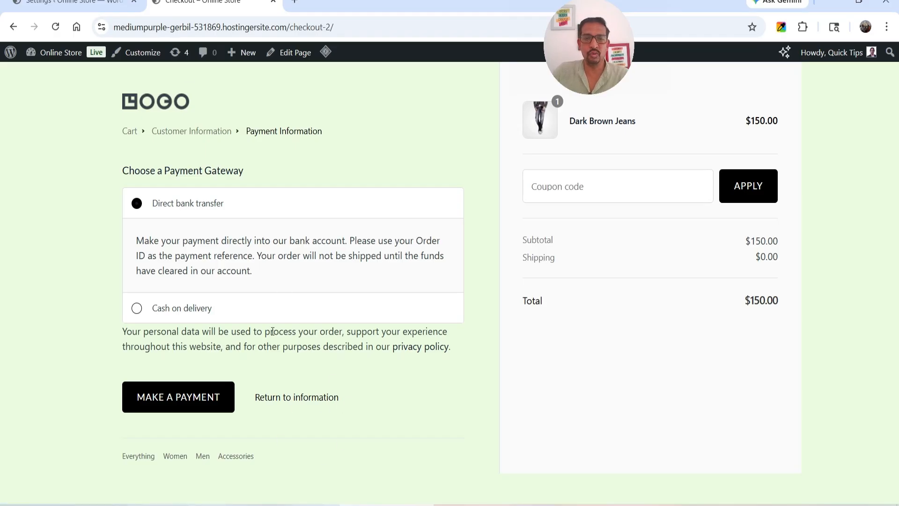
{"action": "left_click", "coordinate": [297, 398]}
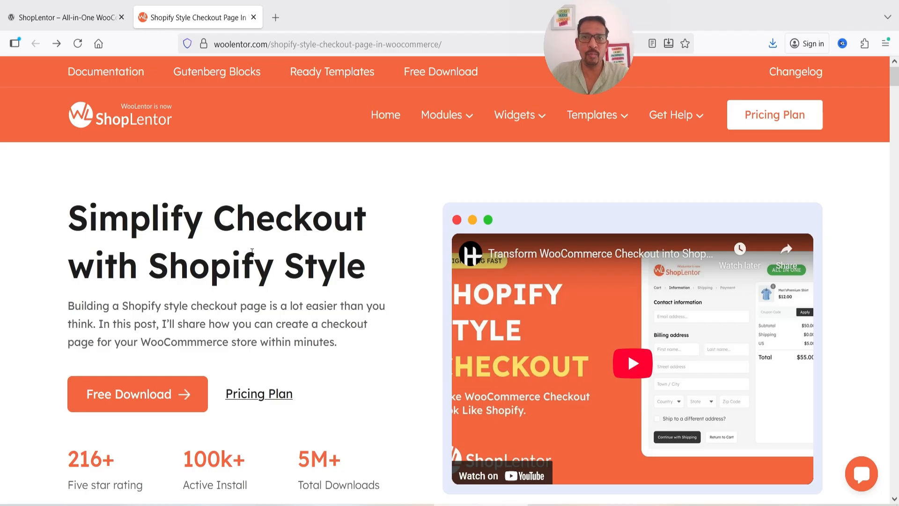
Compare the ShopLentor listing in the WordPress plugin directory with the Shopify-style checkout page on the ShopLentor website.
{"action": "left_click", "coordinate": [70, 17]}
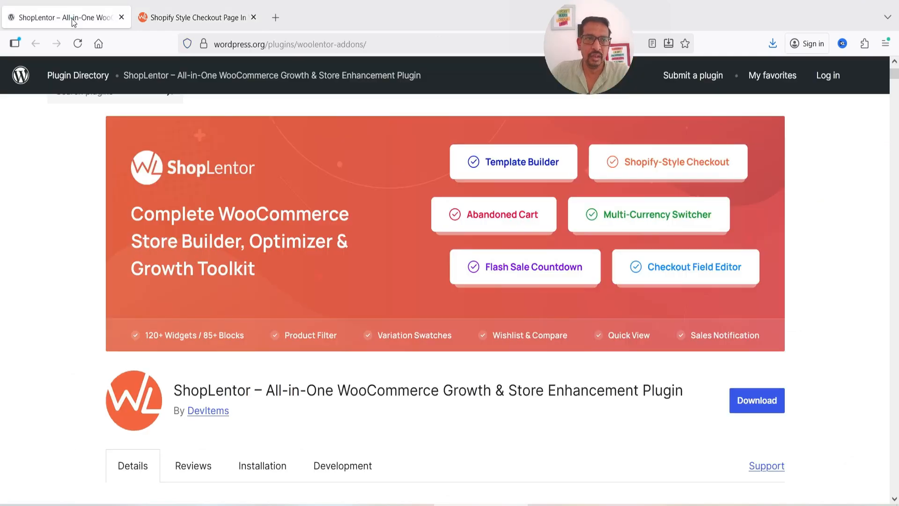
{"action": "scroll", "coordinate": [296, 311], "scroll_direction": "down", "scroll_amount": 3}
{"action": "left_click", "coordinate": [188, 18]}
{"action": "left_click", "coordinate": [94, 18]}
{"action": "left_click", "coordinate": [192, 17]}
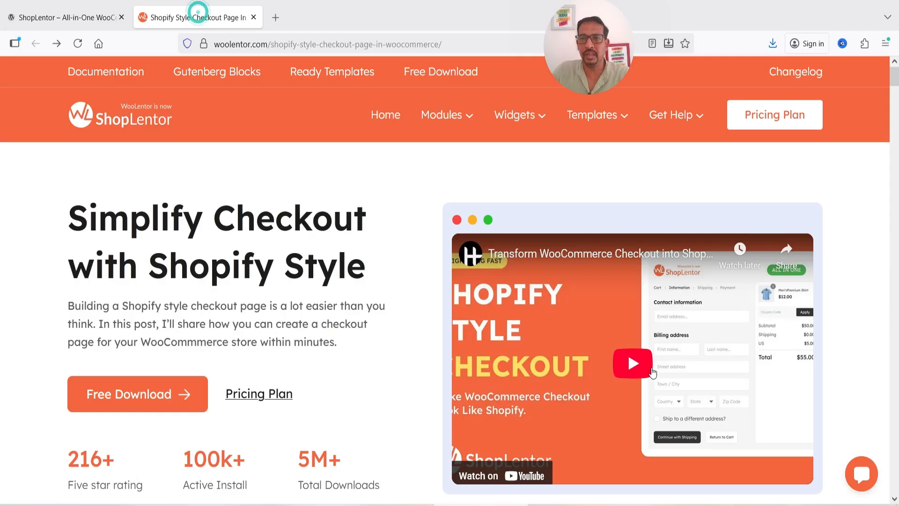
Open ShopLentor's pricing plans in a separate browser tab and view the plan prices and features.
{"action": "middle_click", "coordinate": [255, 393]}
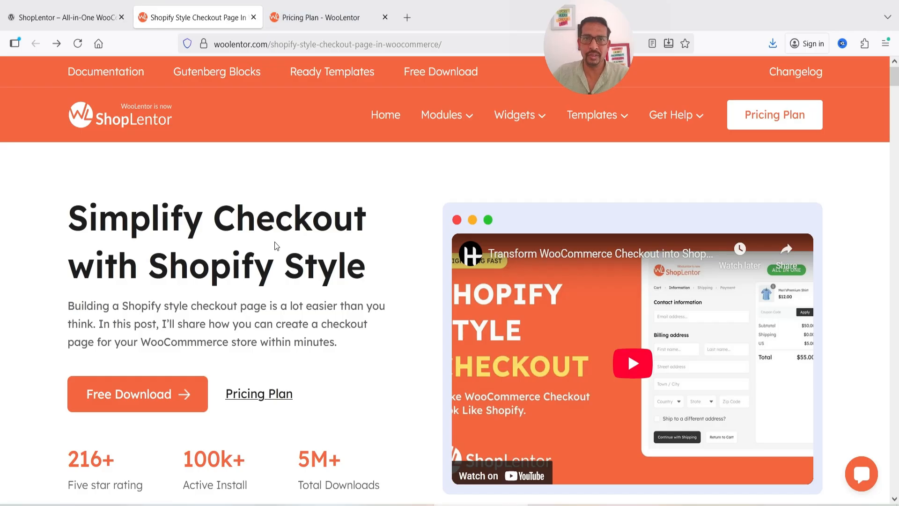
{"action": "key", "text": "ctrl+Tab"}
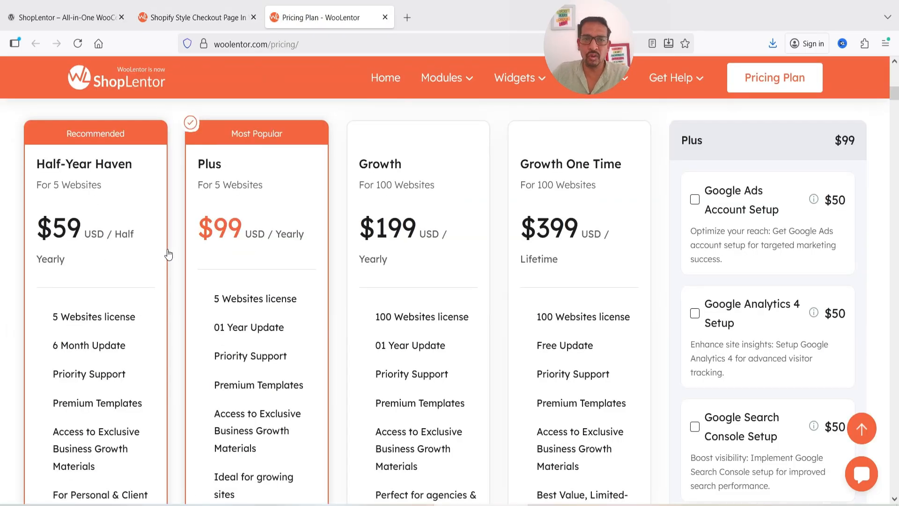